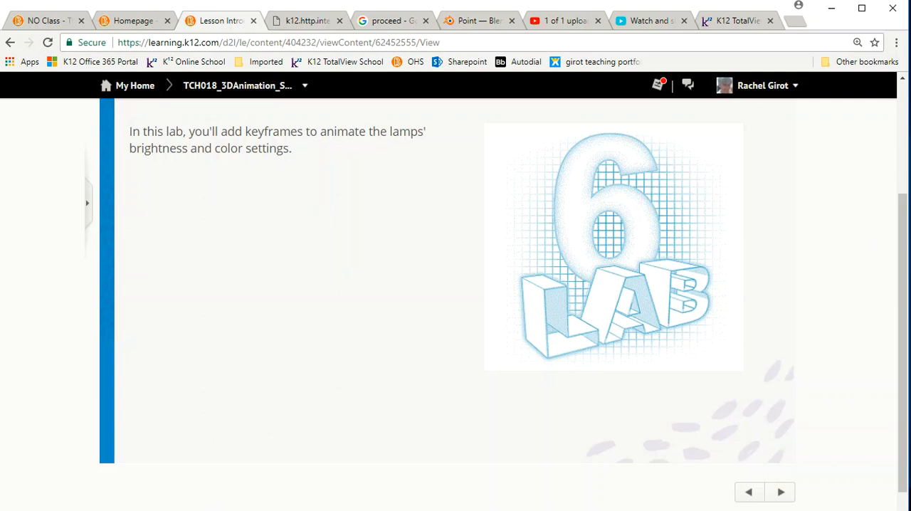
# Step: Page through the lesson's introduction and goals, and view the RGB and Energy lighting keyframe examples
pyautogui.click(781, 492)
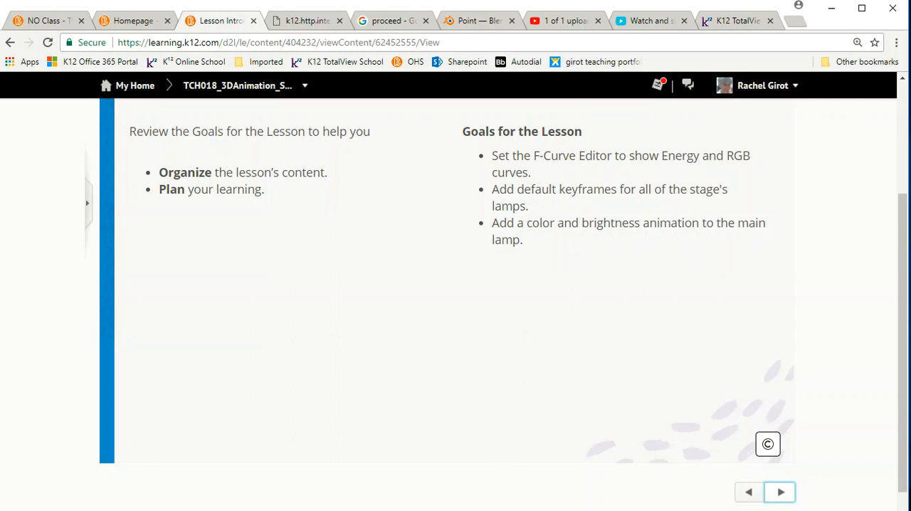
pyautogui.click(781, 492)
pyautogui.click(615, 246)
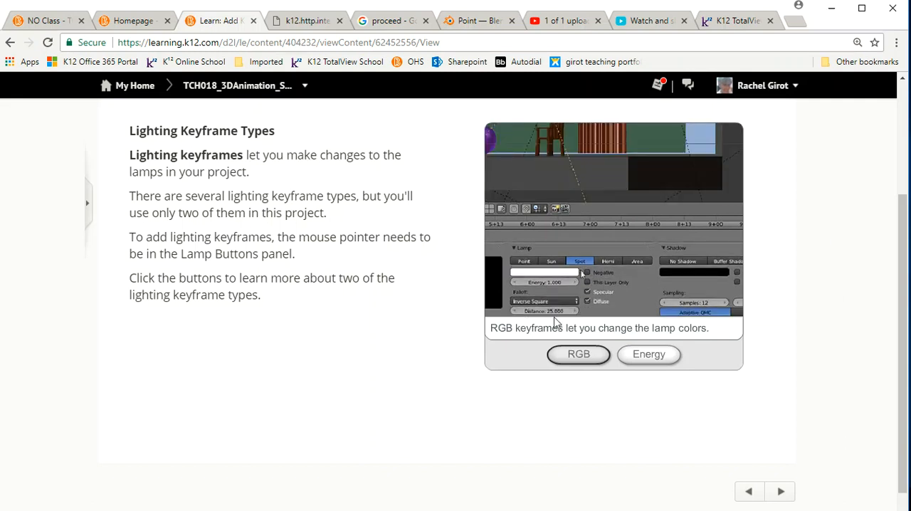
pyautogui.click(644, 358)
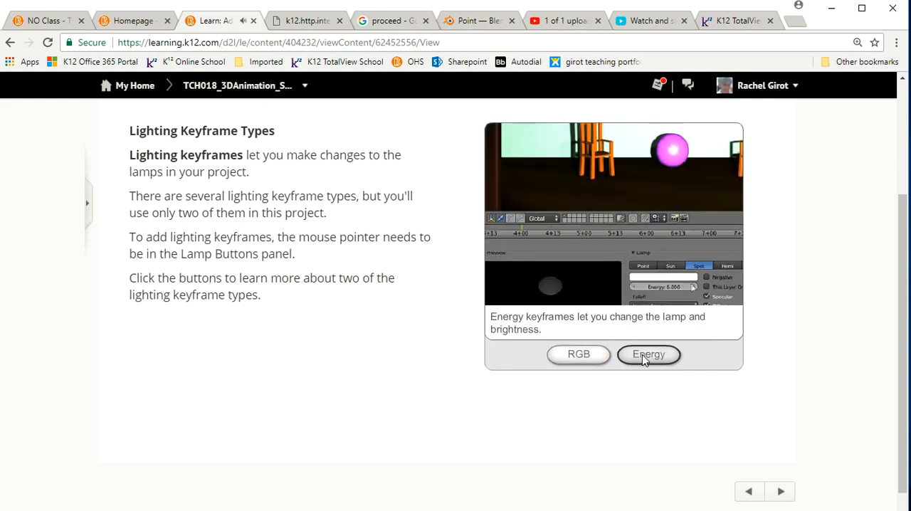
pyautogui.click(574, 359)
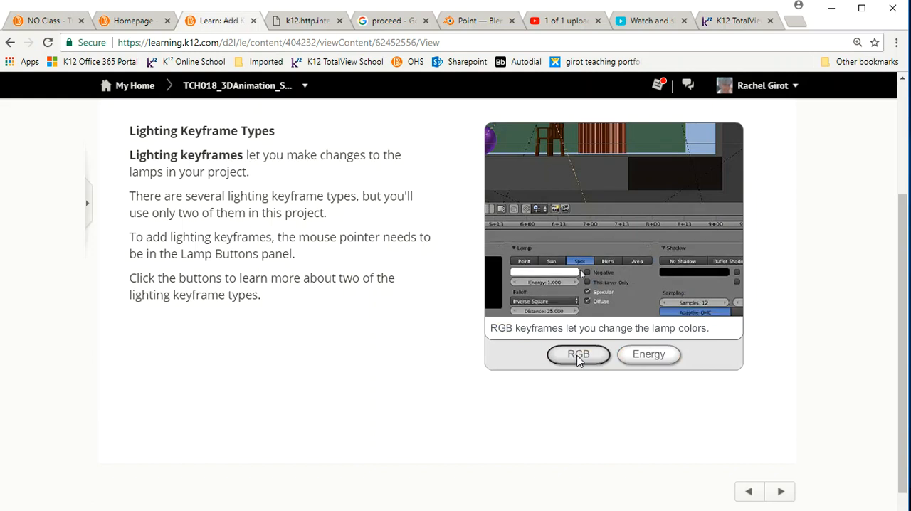
pyautogui.click(650, 360)
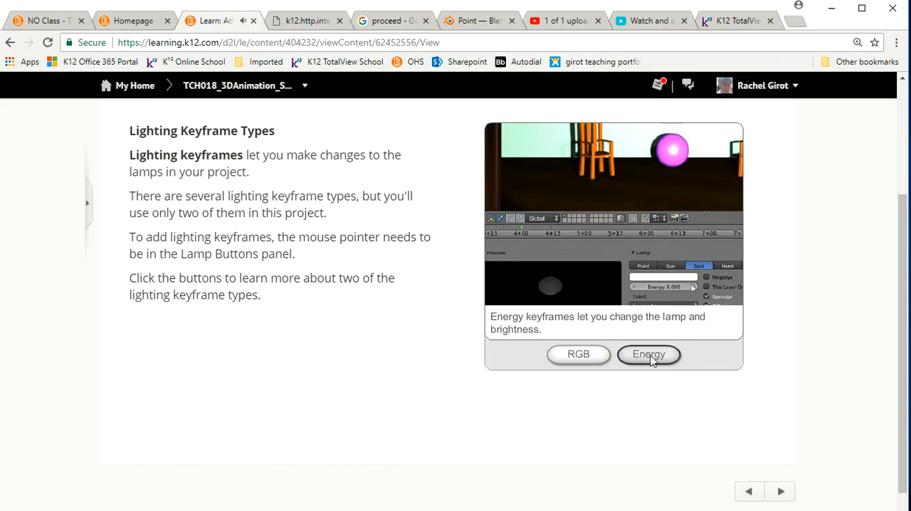
# Step: Answer the lesson's lamp brightness question with option C, Energy keyframes, and check the answer
pyautogui.click(781, 492)
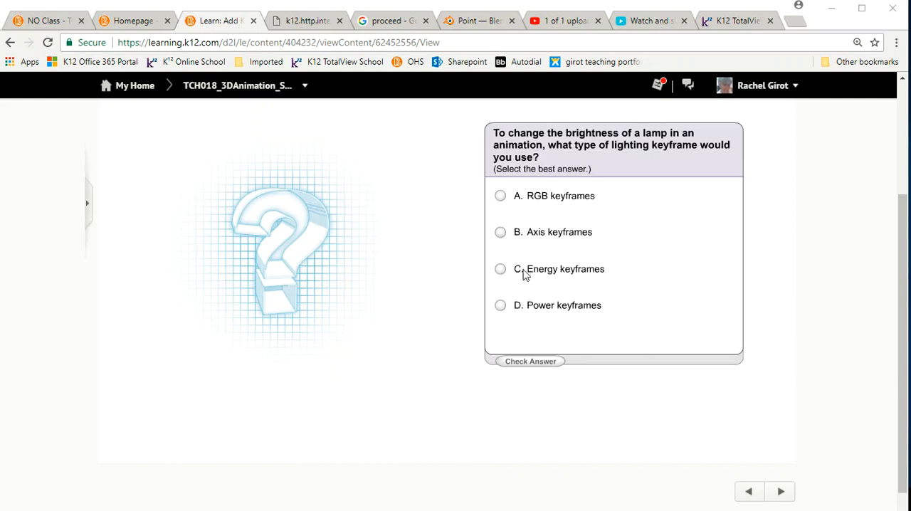
pyautogui.click(500, 269)
pyautogui.click(532, 363)
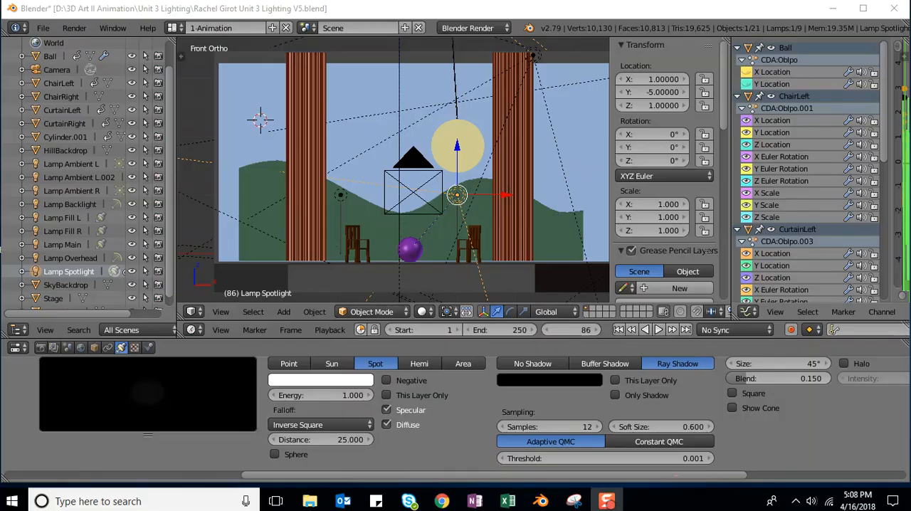
# Step: In Blender, set the timeline's current frame to 125
pyautogui.click(571, 330)
pyautogui.write('125')
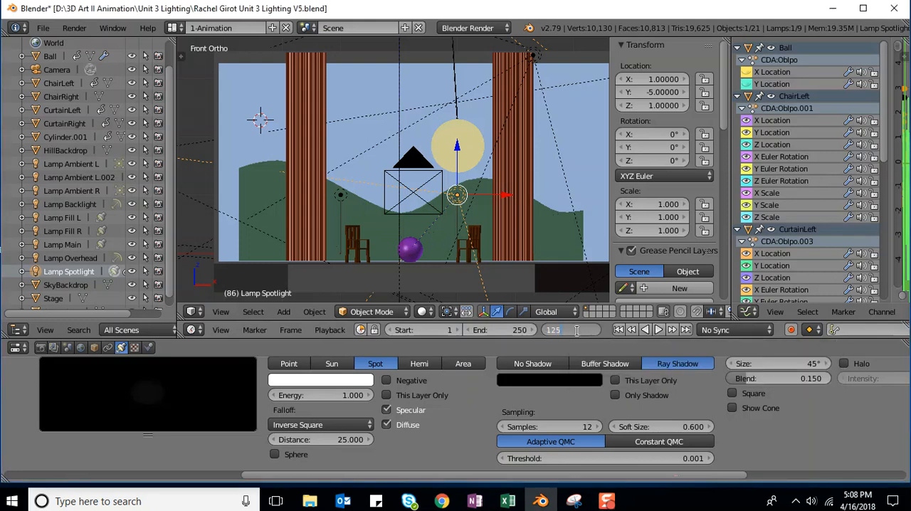
pyautogui.press('Return')
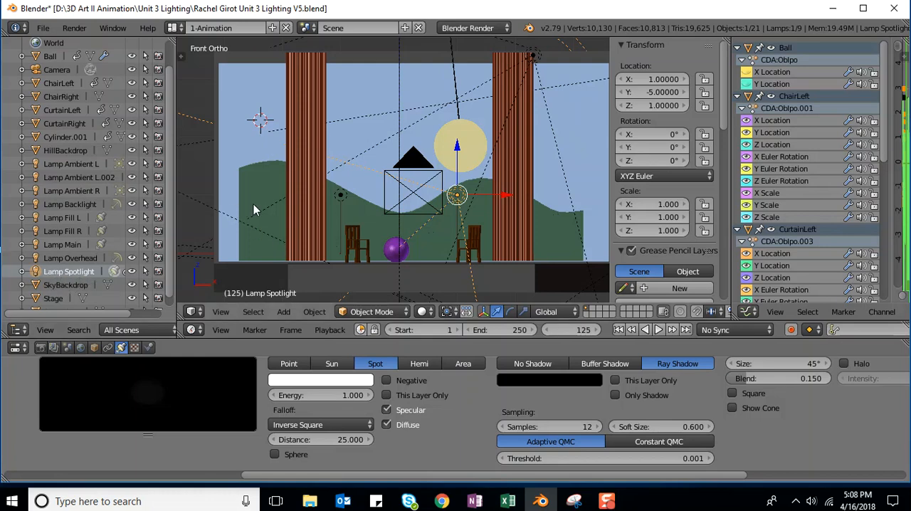
# Step: Insert keyframes for the light color and energy of Lamp Spotlight at frame 125
pyautogui.rightClick(73, 271)
pyautogui.click(65, 272)
pyautogui.press('a')
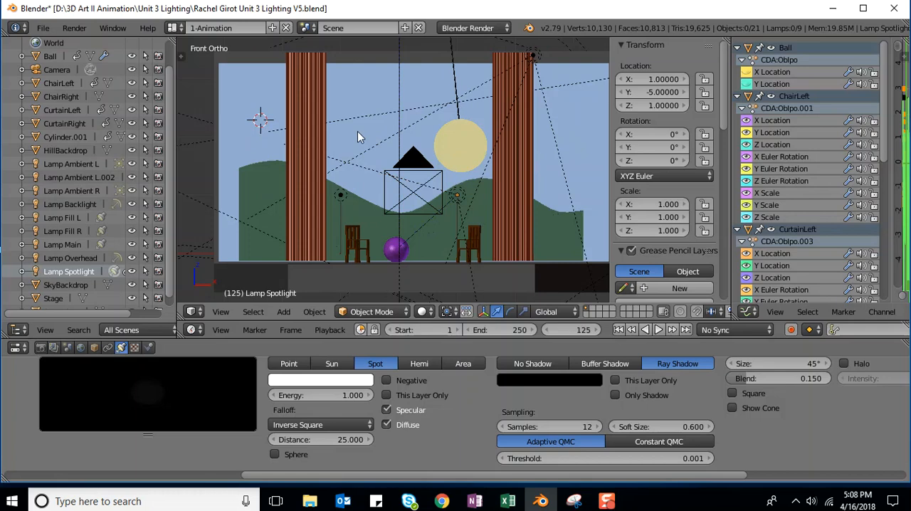
pyautogui.rightClick(51, 272)
pyautogui.click(55, 273)
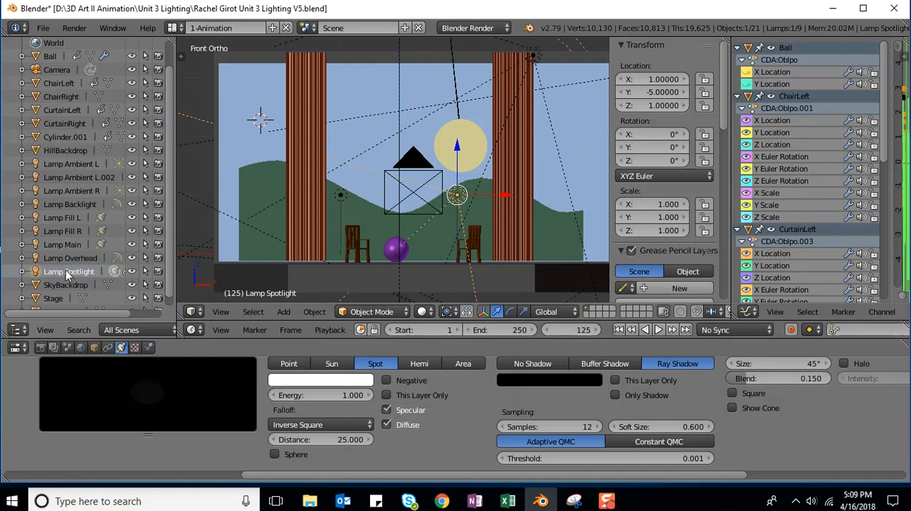
pyautogui.click(66, 272)
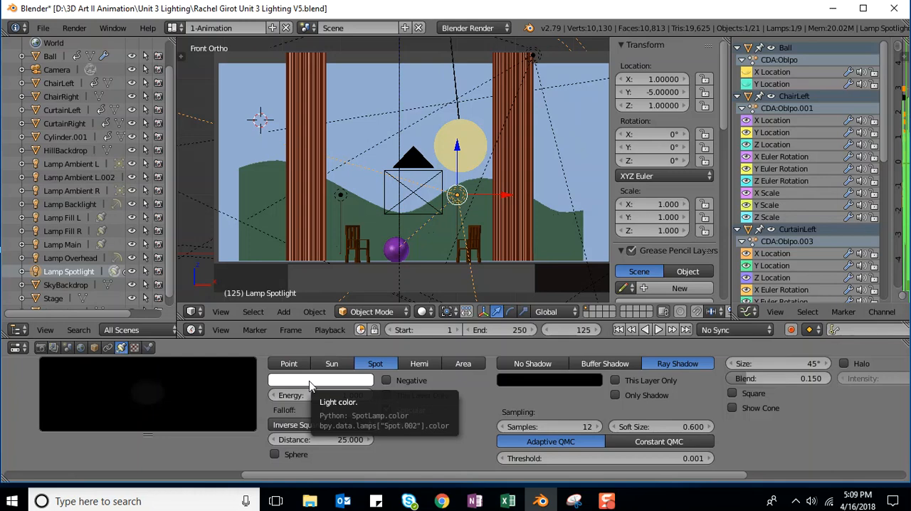
pyautogui.rightClick(308, 381)
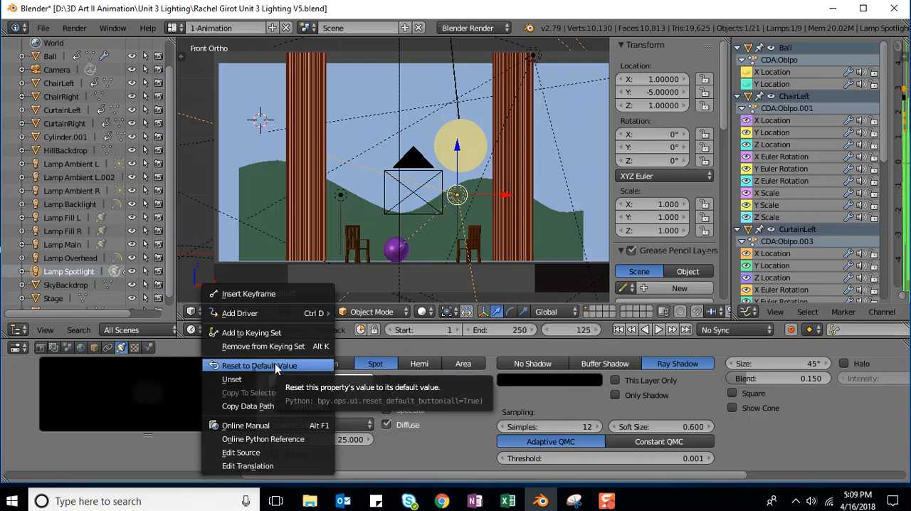
pyautogui.click(262, 293)
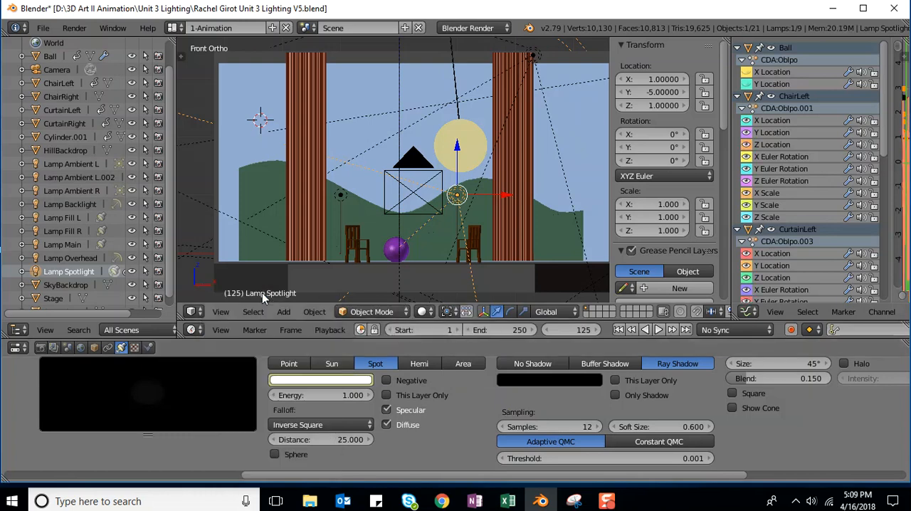
pyautogui.rightClick(311, 397)
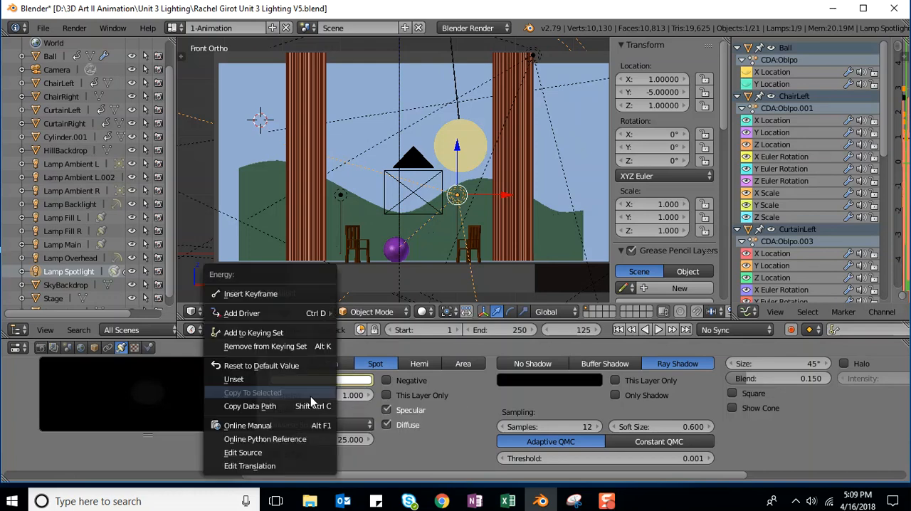
pyautogui.click(281, 302)
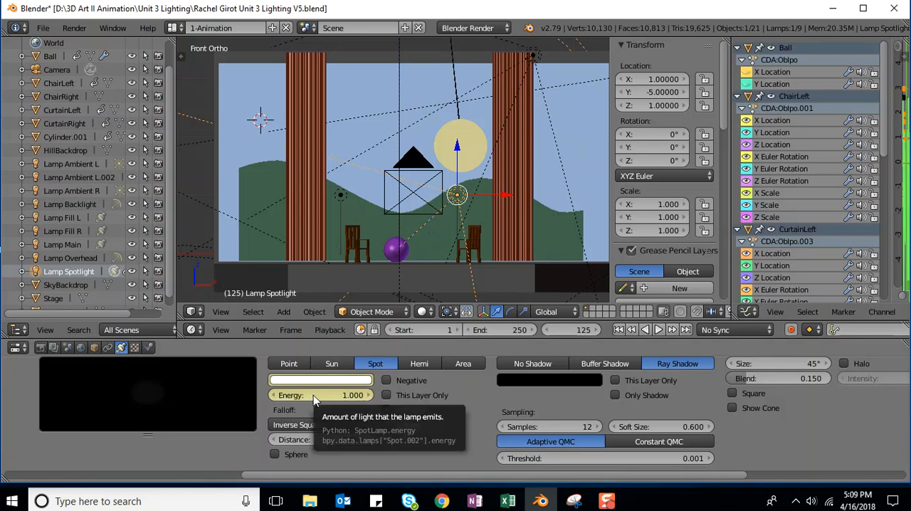
# Step: Insert keyframes for the light color and energy of Lamp Ambient L at frame 125
pyautogui.rightClick(74, 166)
pyautogui.click(74, 166)
pyautogui.click(68, 166)
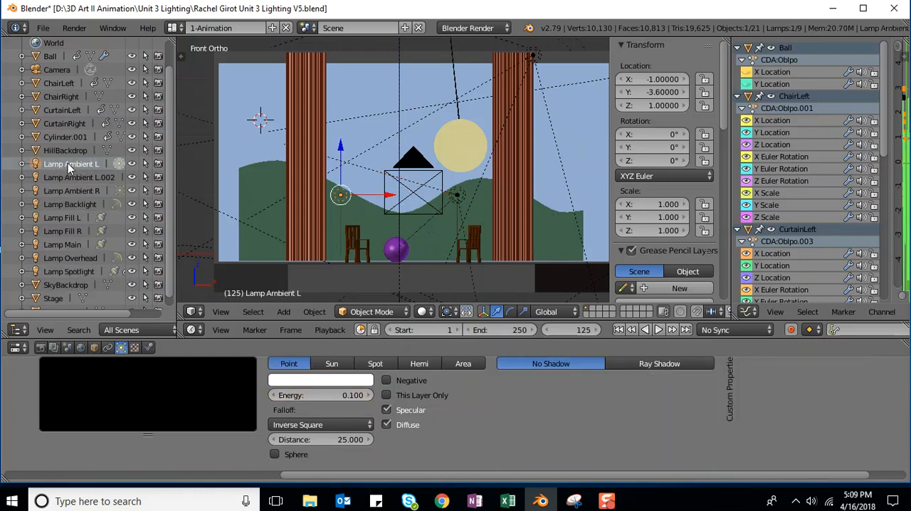
pyautogui.rightClick(59, 164)
pyautogui.click(58, 164)
pyautogui.rightClick(318, 385)
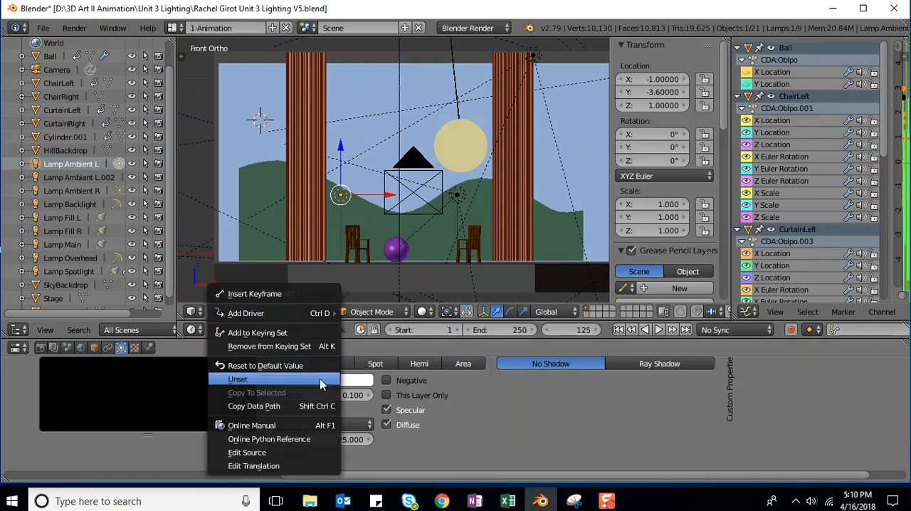
pyautogui.click(284, 292)
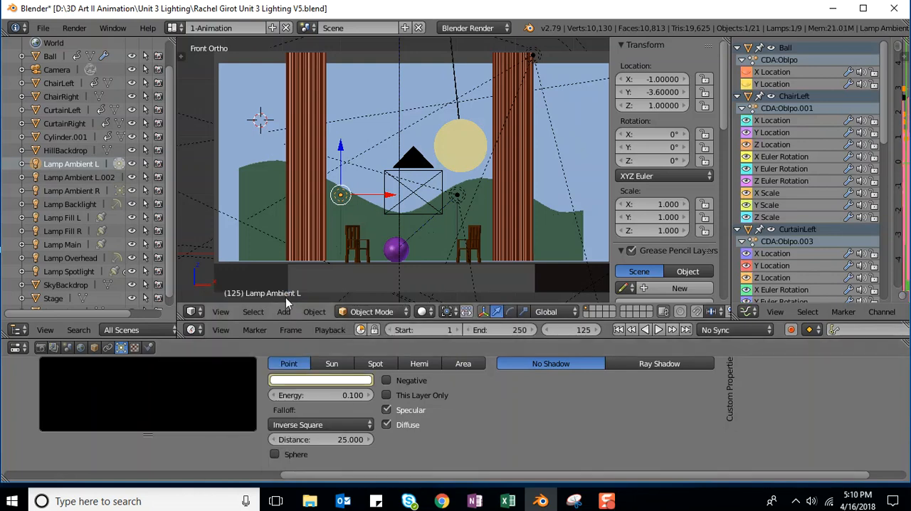
pyautogui.rightClick(299, 394)
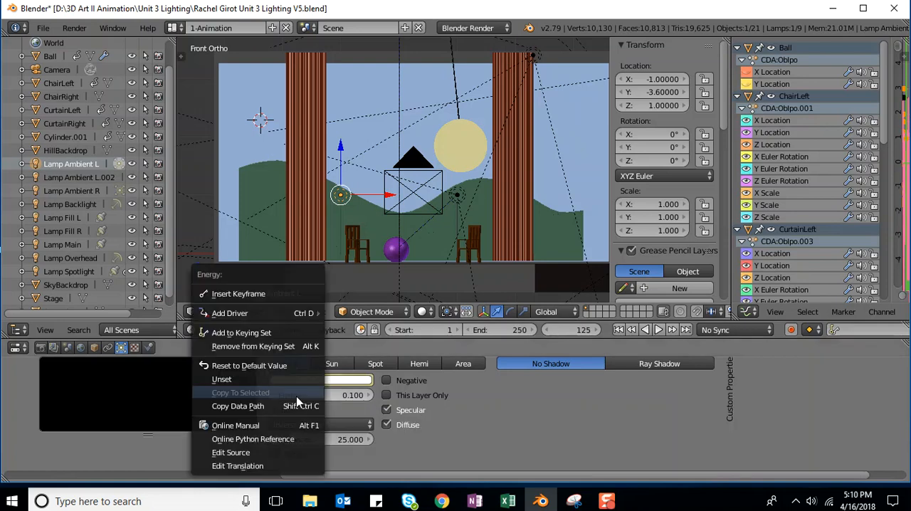
pyautogui.click(262, 294)
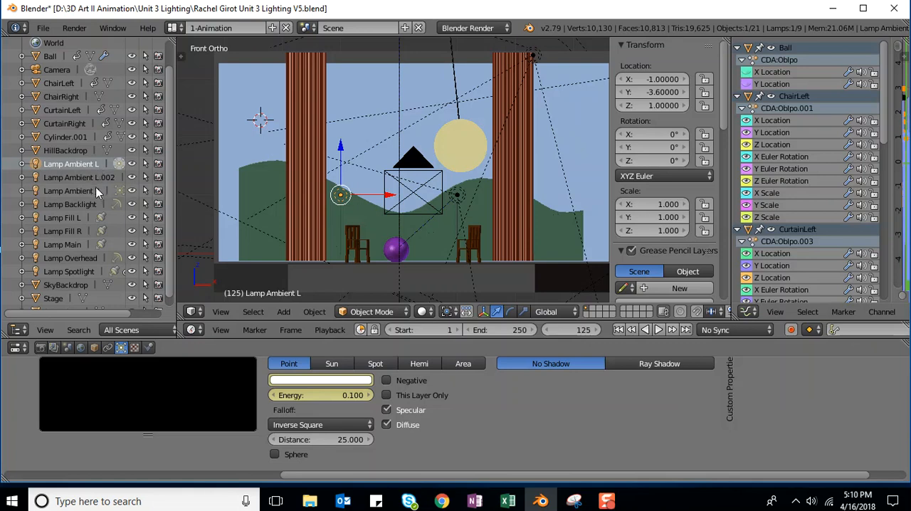
# Step: Insert keyframes for the light color and energy of Lamp Backlight at frame 125
pyautogui.click(60, 203)
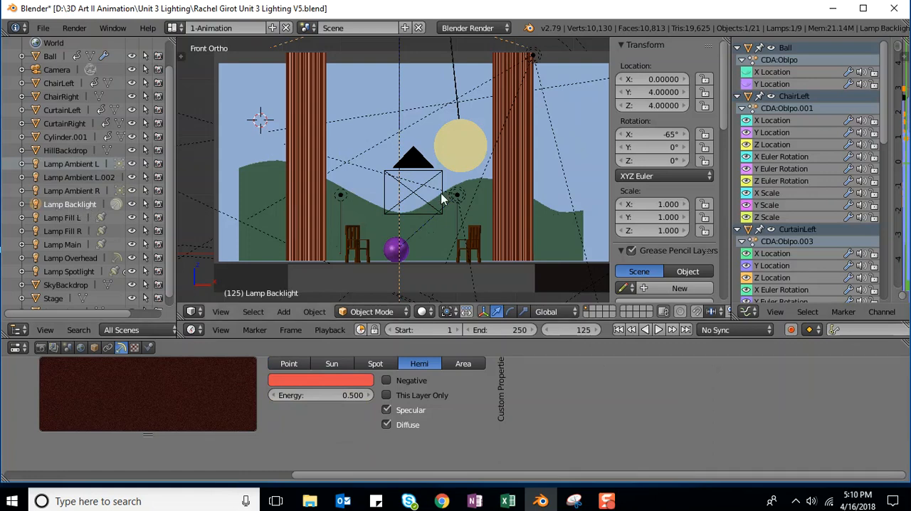
pyautogui.scroll(-2, 435, 195)
pyautogui.scroll(-1, 432, 192)
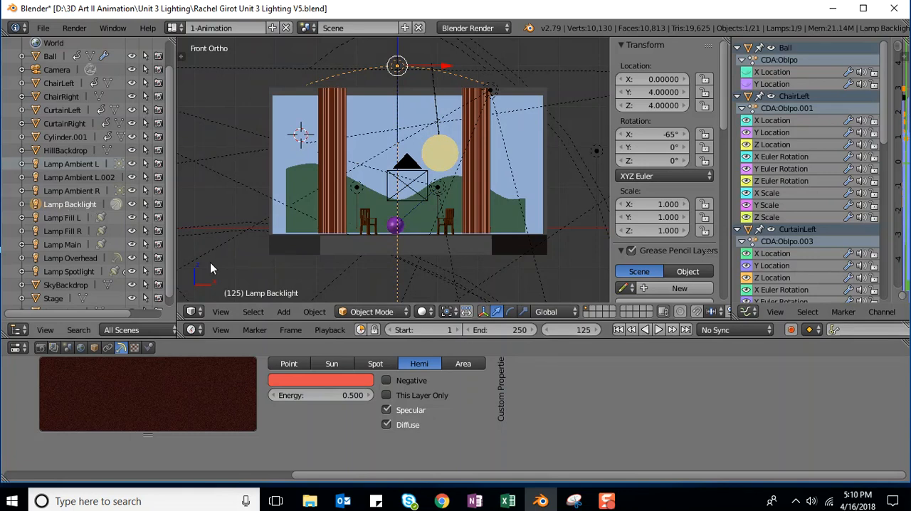
pyautogui.rightClick(297, 380)
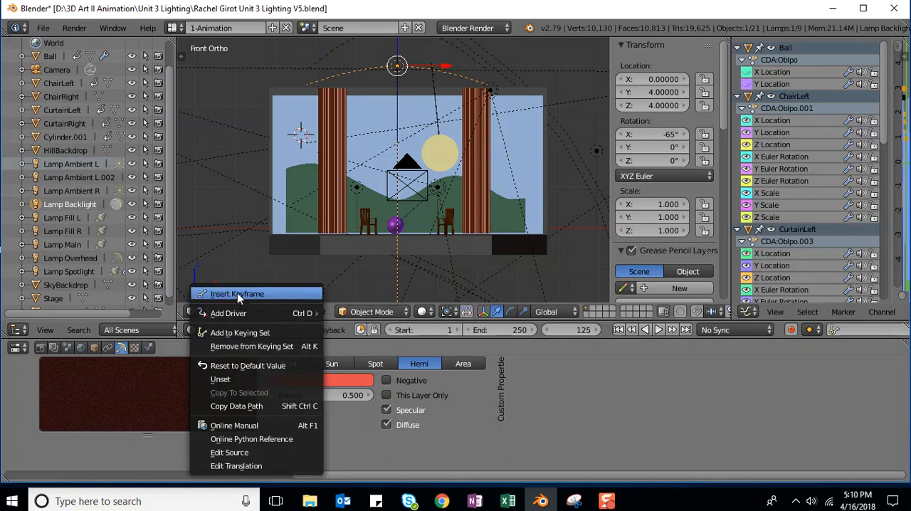
pyautogui.click(237, 294)
pyautogui.rightClick(298, 395)
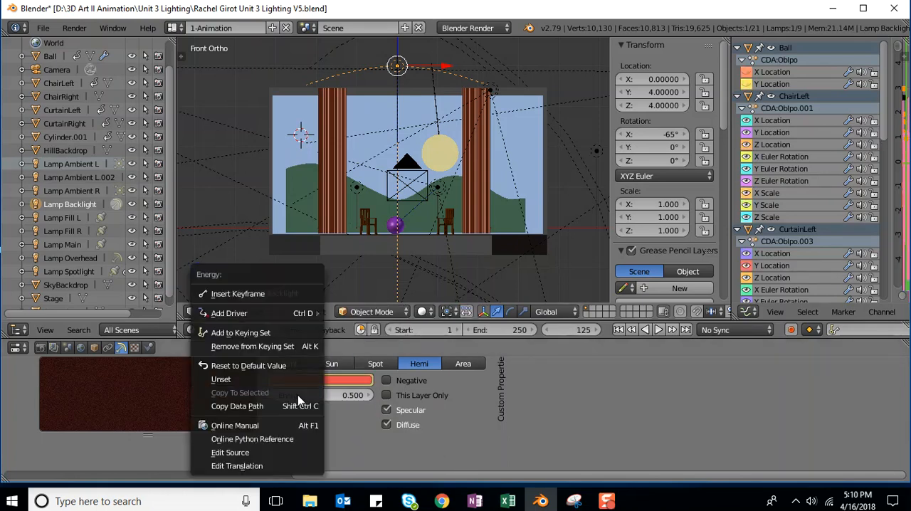
pyautogui.click(242, 294)
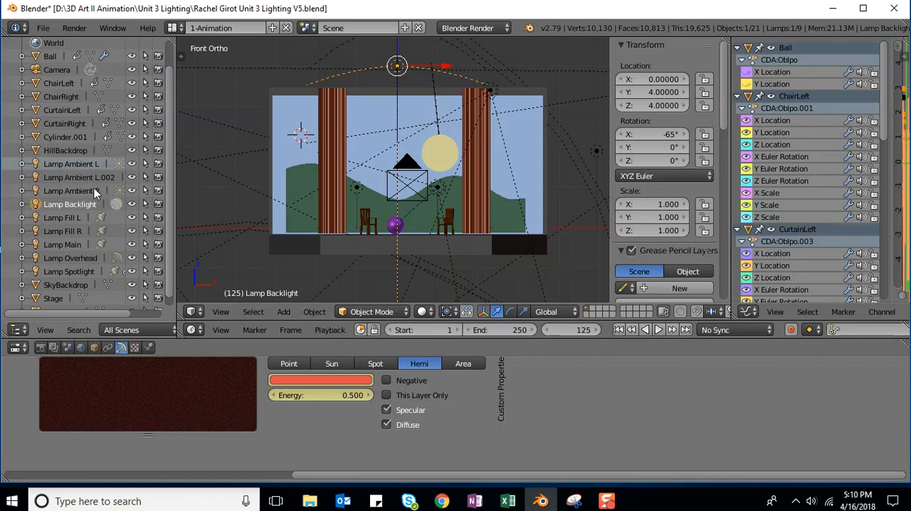
# Step: Insert keyframes for the light color and energy of Lamp Fill L at frame 125
pyautogui.click(67, 219)
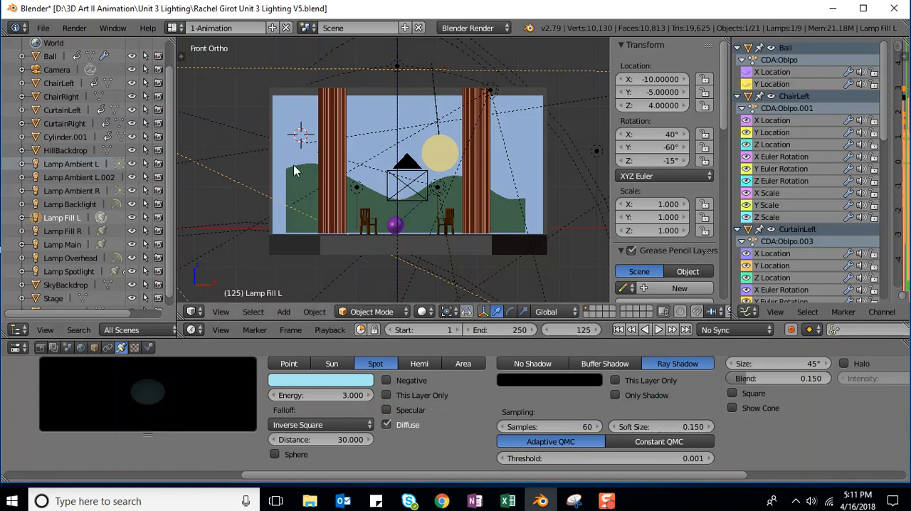
pyautogui.scroll(2, 289, 166)
pyautogui.scroll(-3, 285, 164)
pyautogui.scroll(-5, 285, 164)
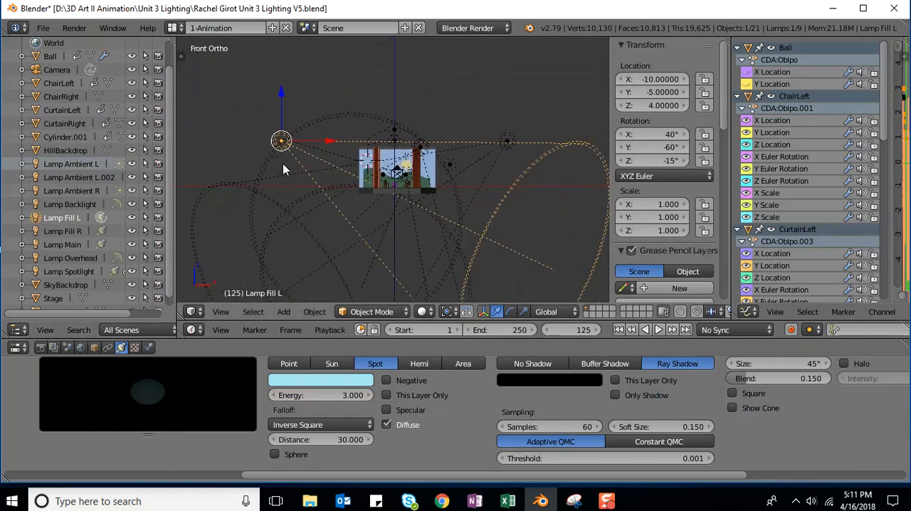
pyautogui.rightClick(297, 383)
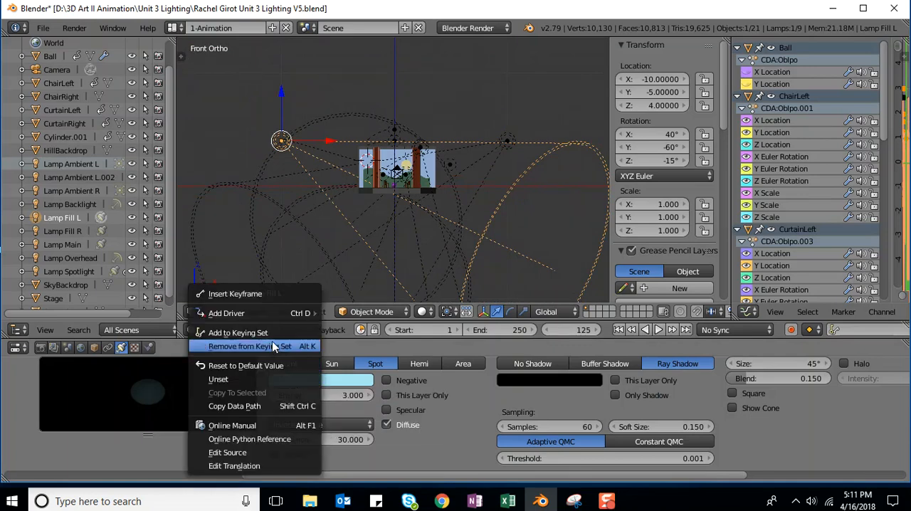
pyautogui.click(259, 294)
pyautogui.rightClick(309, 395)
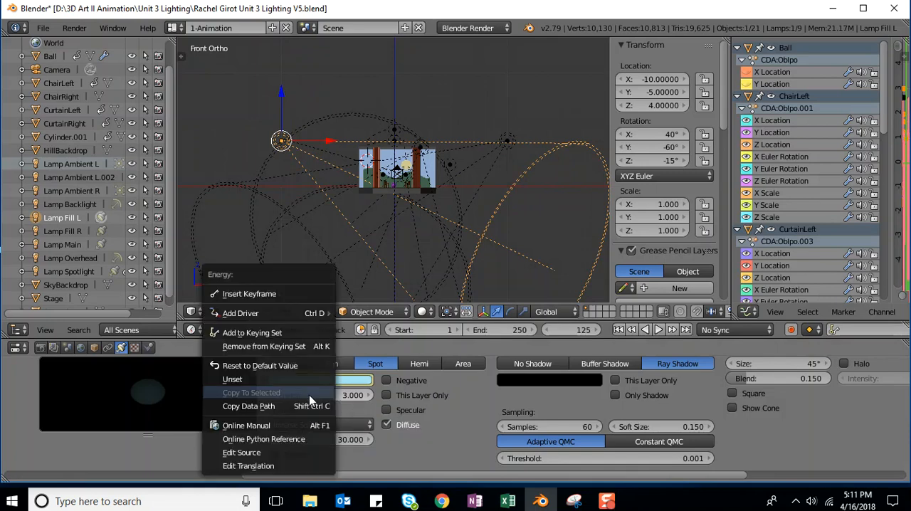
pyautogui.click(280, 297)
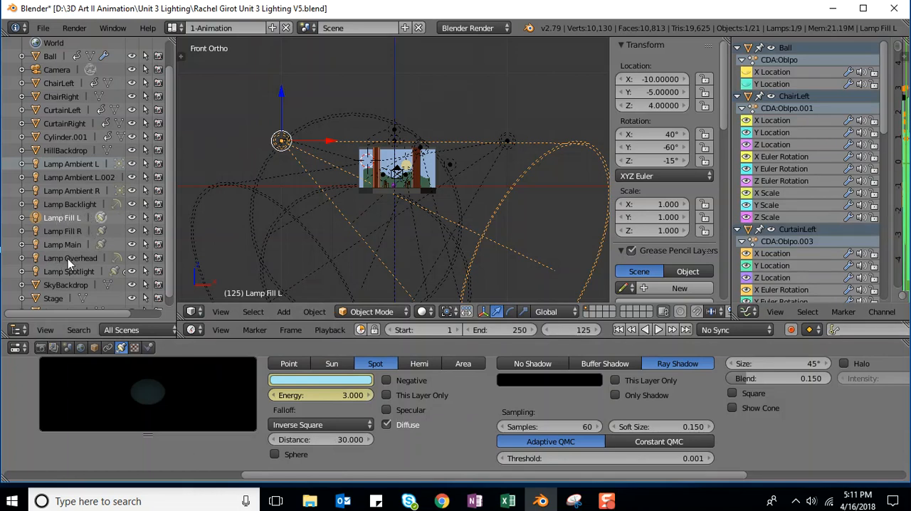
# Step: Insert keyframes for the light color and energy of Lamp Overhead at frame 125
pyautogui.click(70, 205)
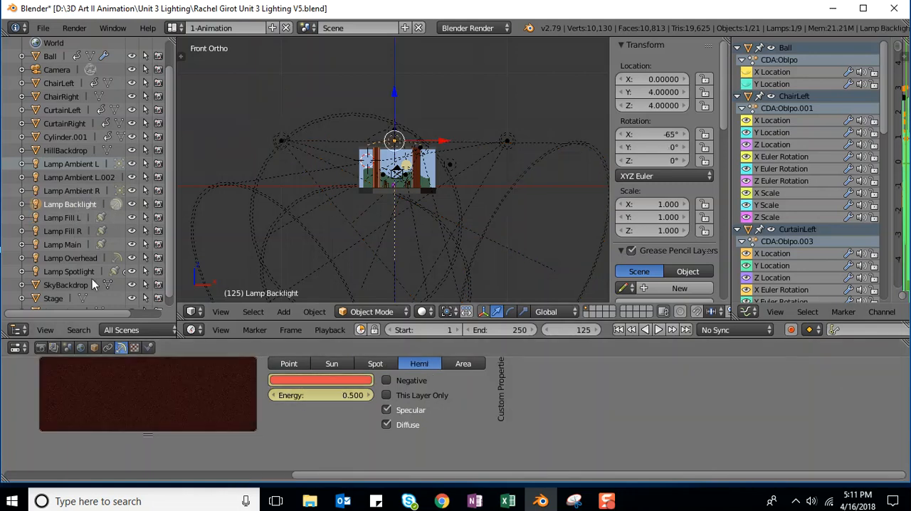
pyautogui.click(67, 218)
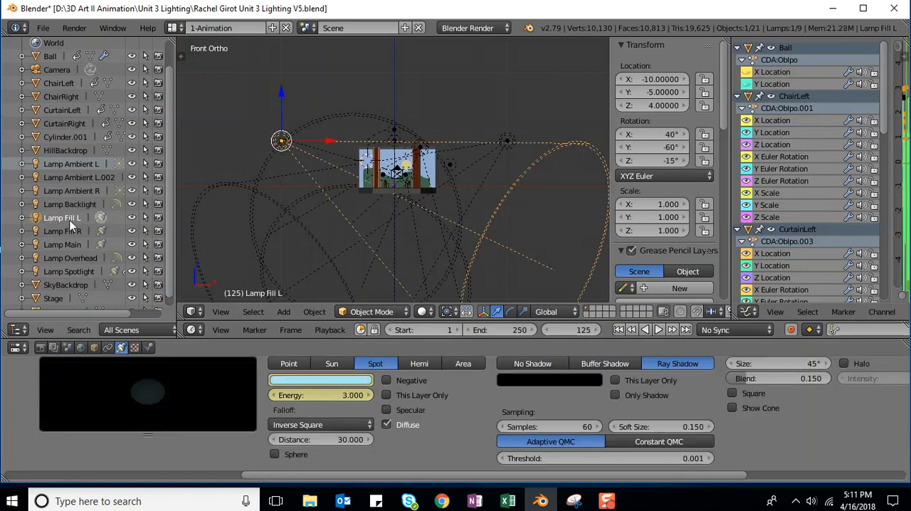
pyautogui.click(72, 258)
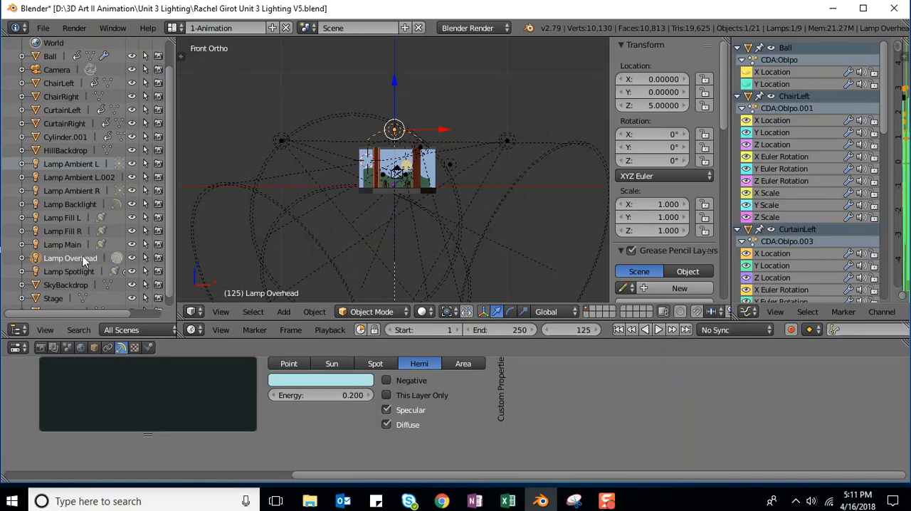
pyautogui.rightClick(309, 380)
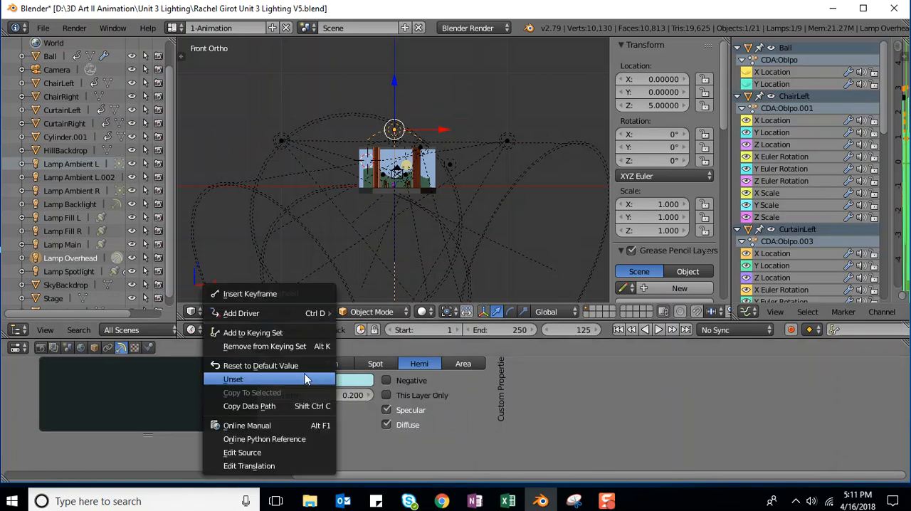
pyautogui.click(272, 292)
pyautogui.rightClick(315, 395)
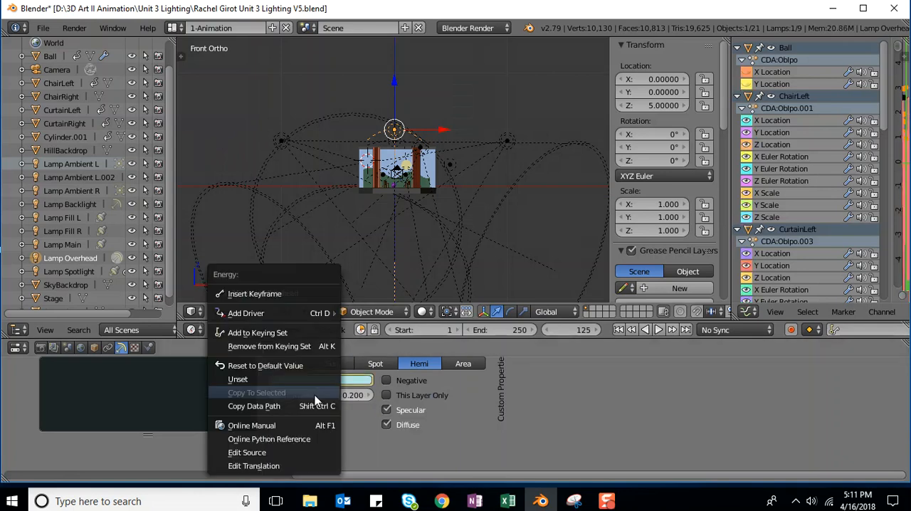
pyautogui.click(283, 294)
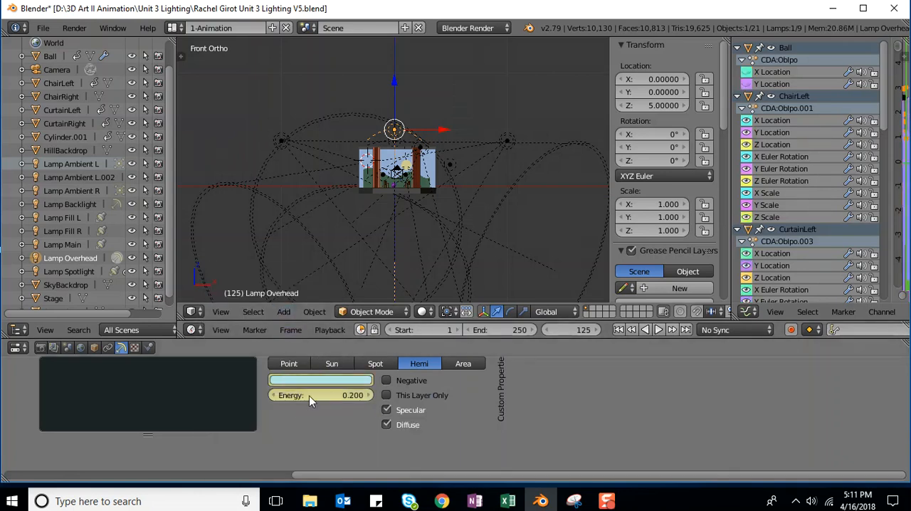
# Step: Try setting Lamp Main's energy to 0 at frame 1 and inserting an energy keyframe there
pyautogui.click(68, 272)
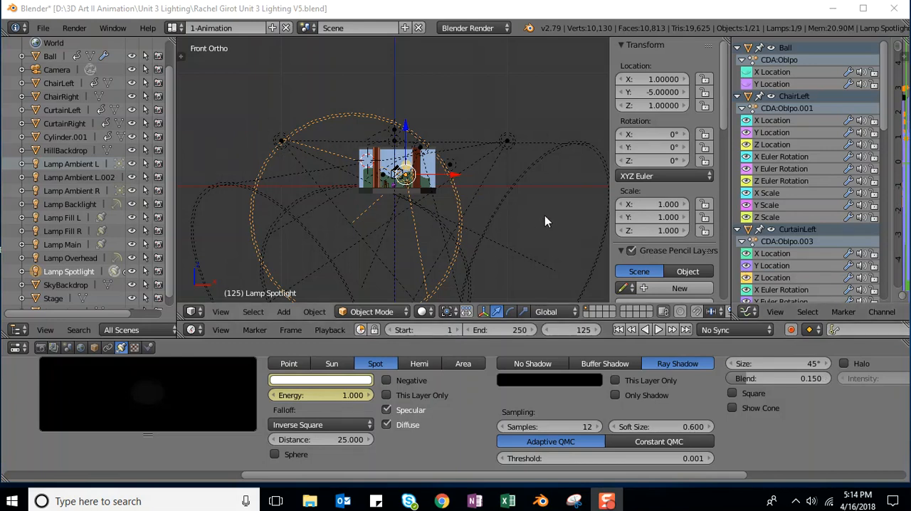
pyautogui.scroll(3, 539, 207)
pyautogui.scroll(3, 538, 207)
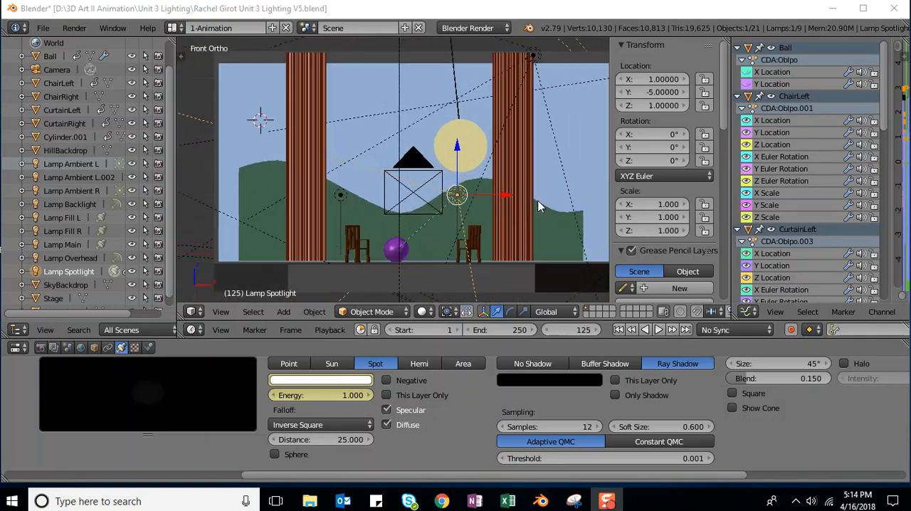
pyautogui.click(54, 244)
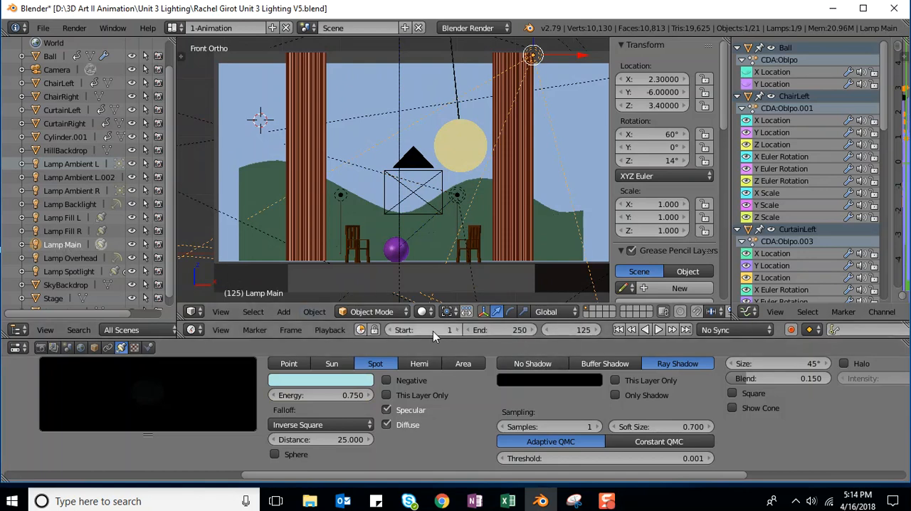
pyautogui.click(573, 330)
pyautogui.write('1')
pyautogui.press('Return')
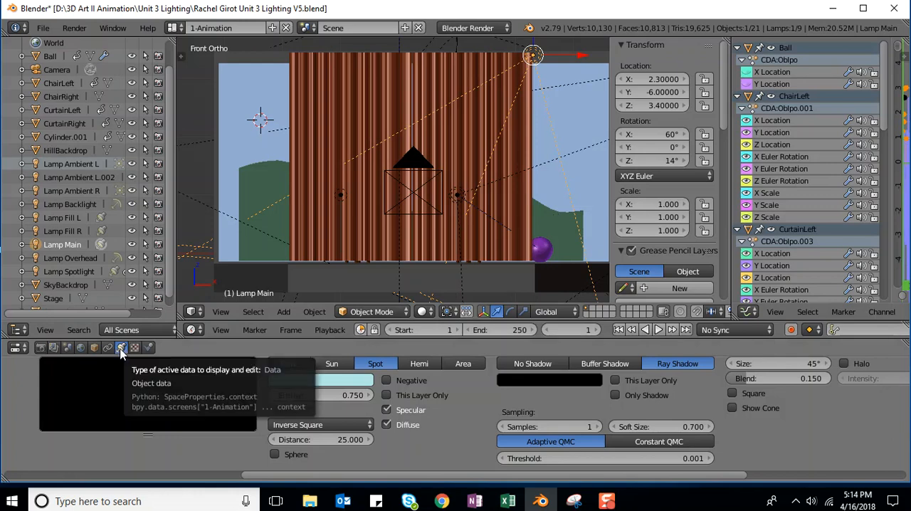
pyautogui.click(336, 396)
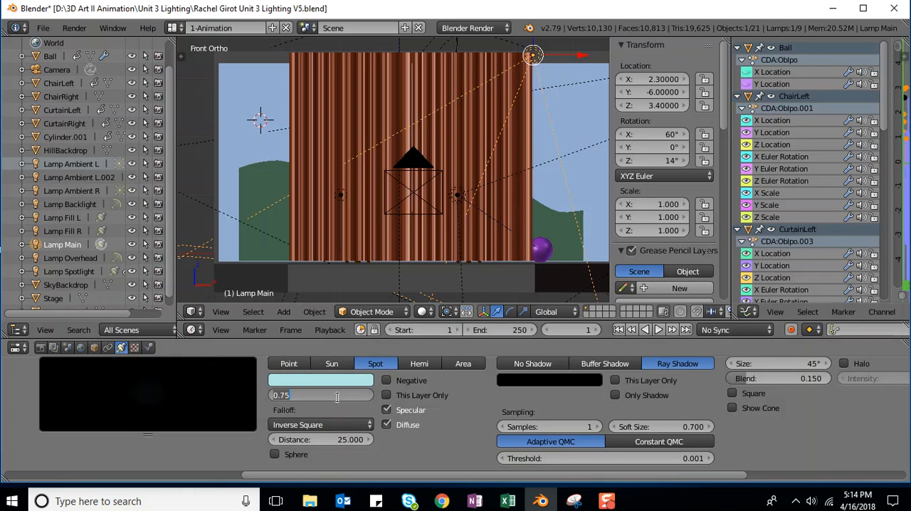
pyautogui.write('0')
pyautogui.press('Return')
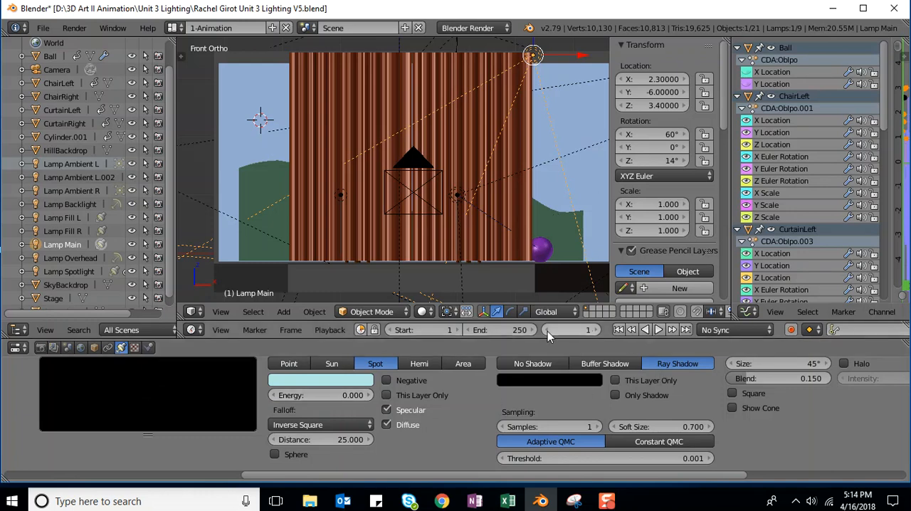
pyautogui.rightClick(317, 399)
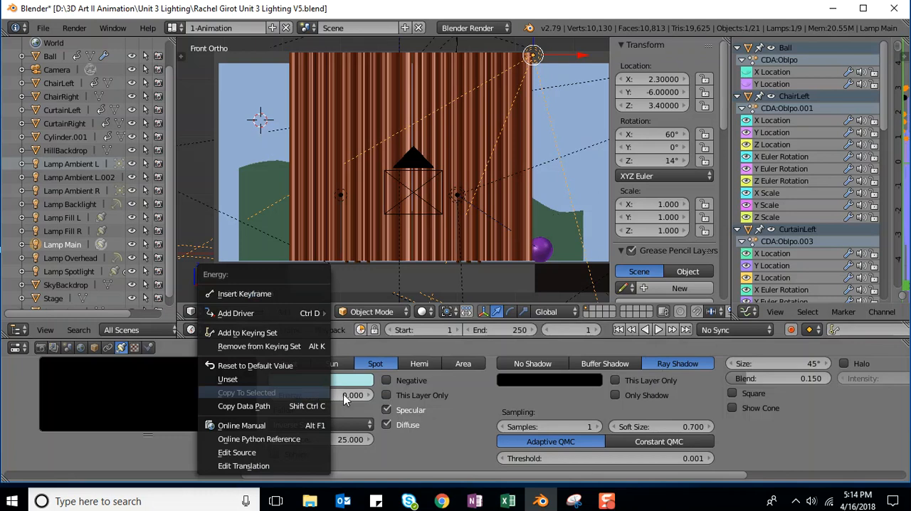
pyautogui.click(343, 395)
pyautogui.rightClick(329, 398)
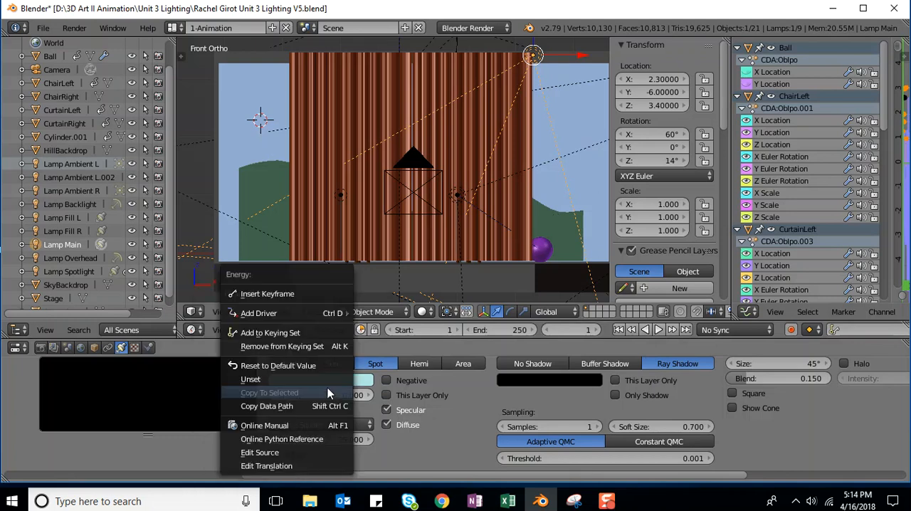
pyautogui.click(271, 294)
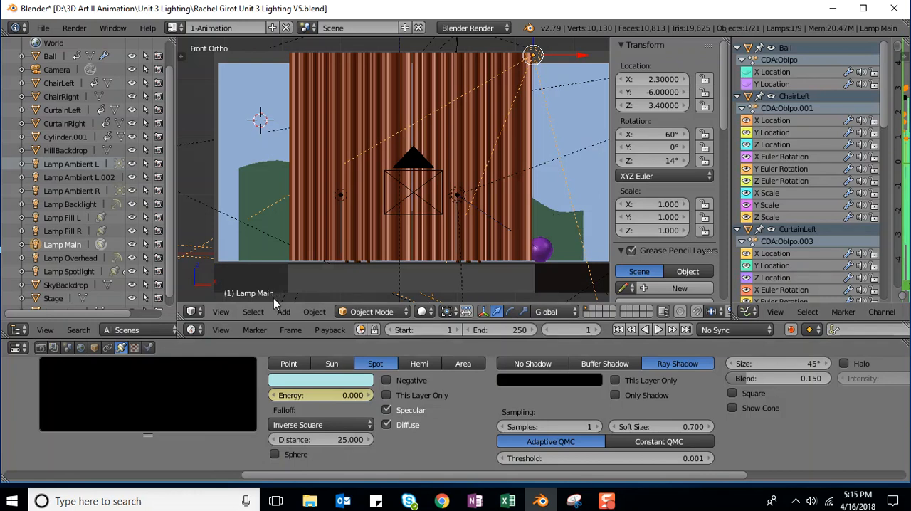
# Step: Return to frame 125 and insert keyframes for the light color and energy of Lamp Main
pyautogui.click(569, 329)
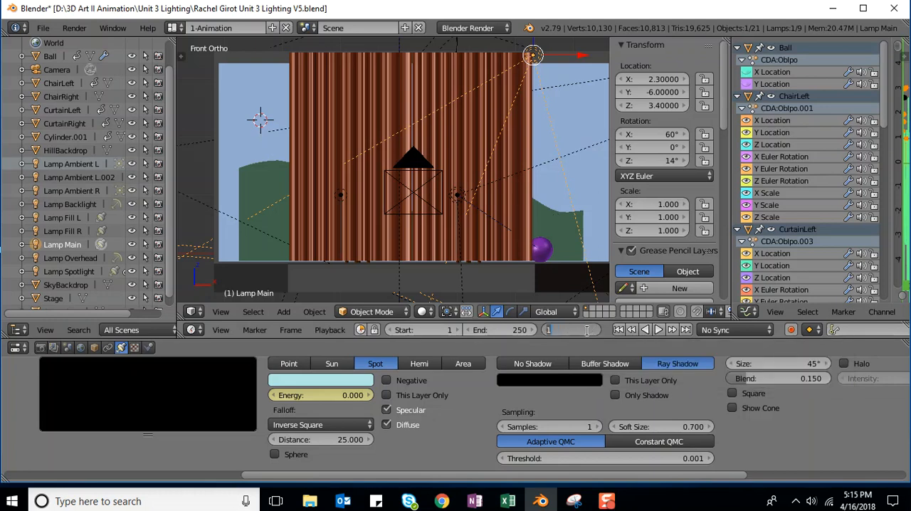
pyautogui.write('125')
pyautogui.press('Return')
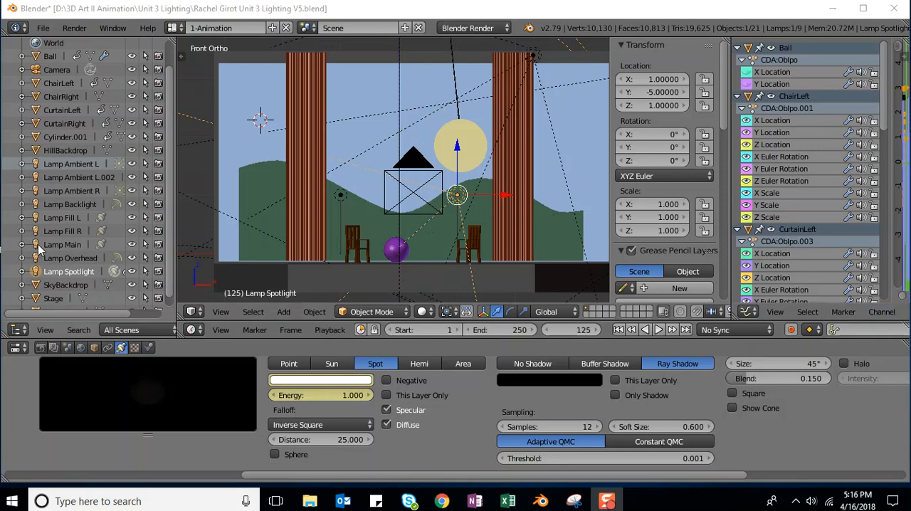
pyautogui.click(57, 244)
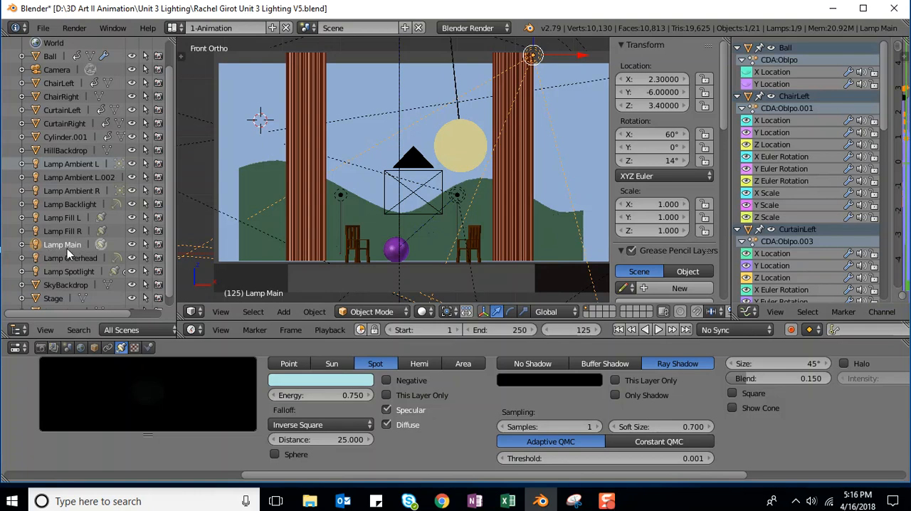
pyautogui.rightClick(309, 380)
pyautogui.click(303, 294)
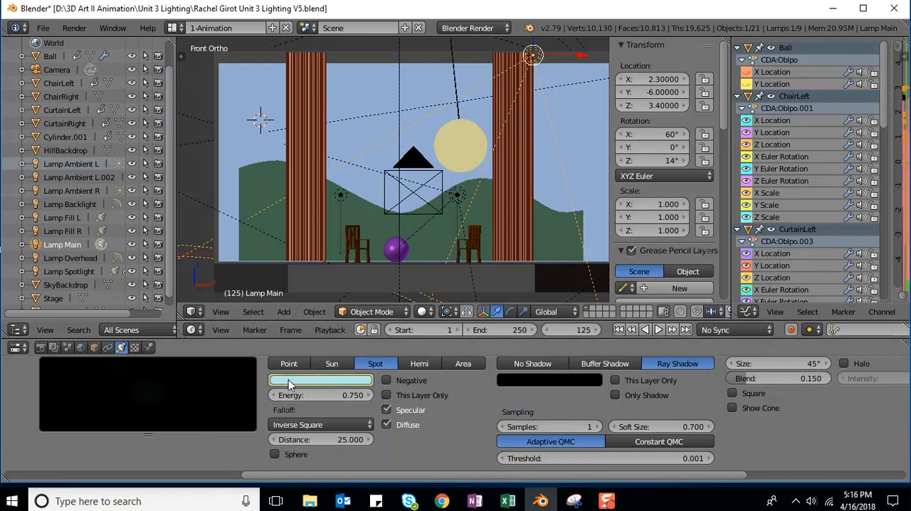
pyautogui.rightClick(321, 396)
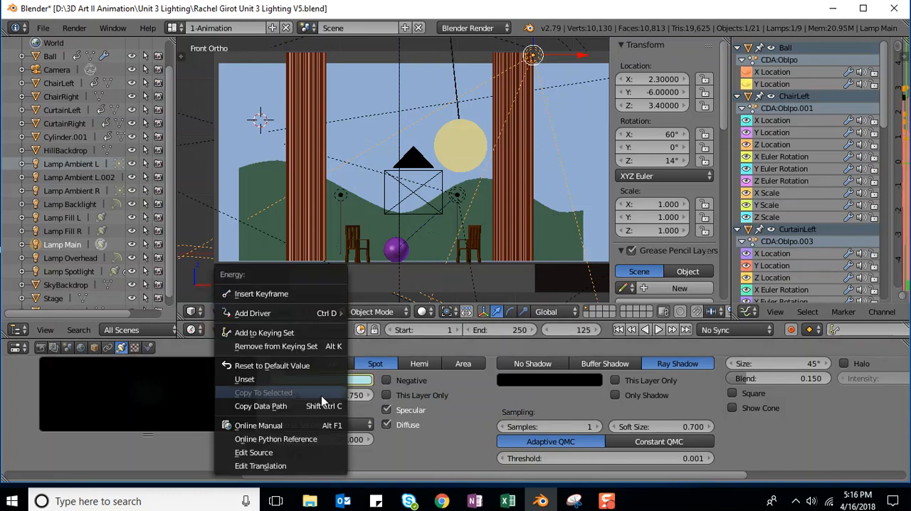
pyautogui.click(281, 293)
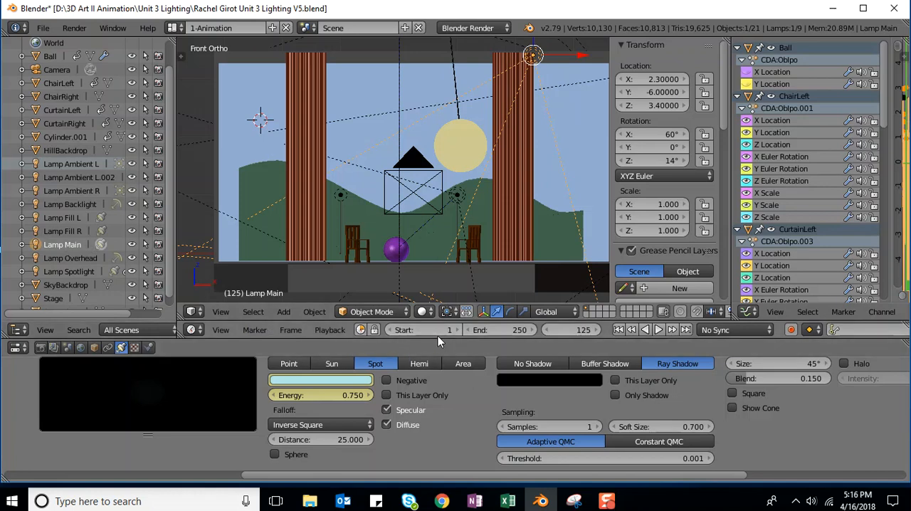
# Step: Go to frame 1, set Lamp Main's energy to 0 and insert an energy keyframe
pyautogui.click(570, 330)
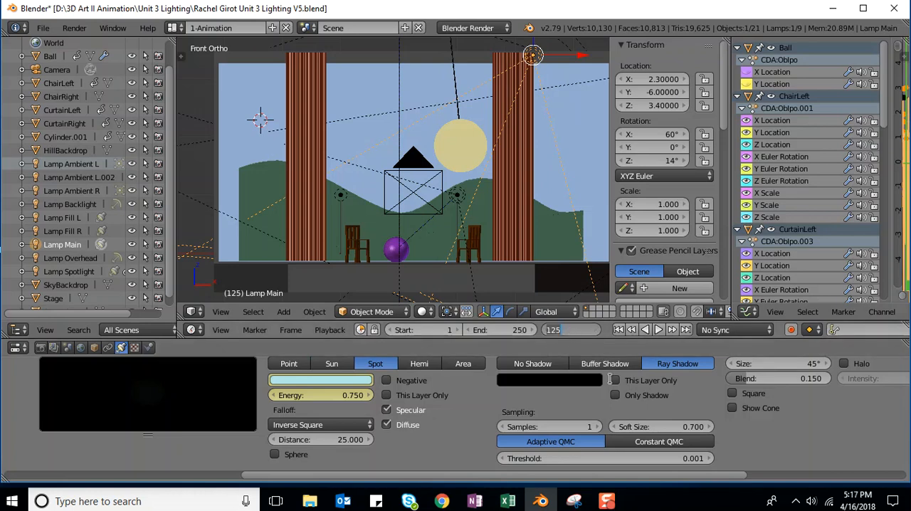
pyautogui.write('1')
pyautogui.press('Return')
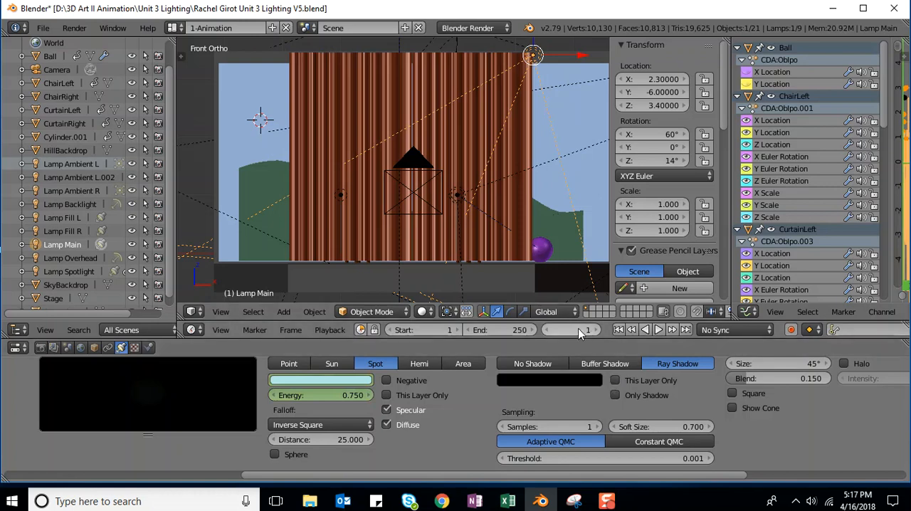
pyautogui.click(339, 396)
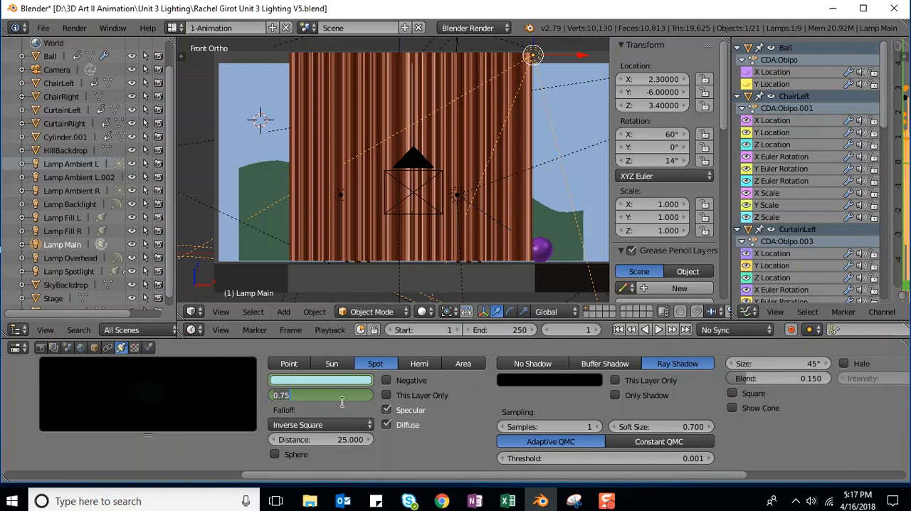
pyautogui.write('0')
pyautogui.press('Return')
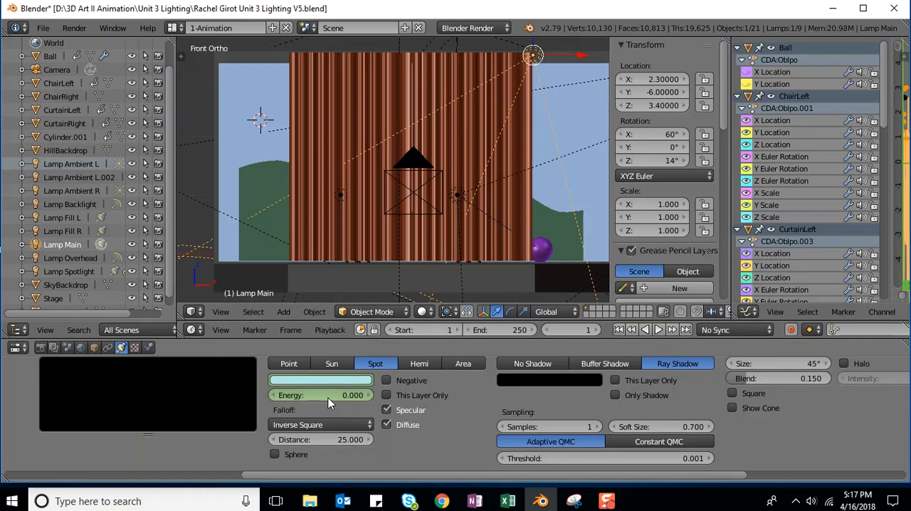
pyautogui.rightClick(327, 397)
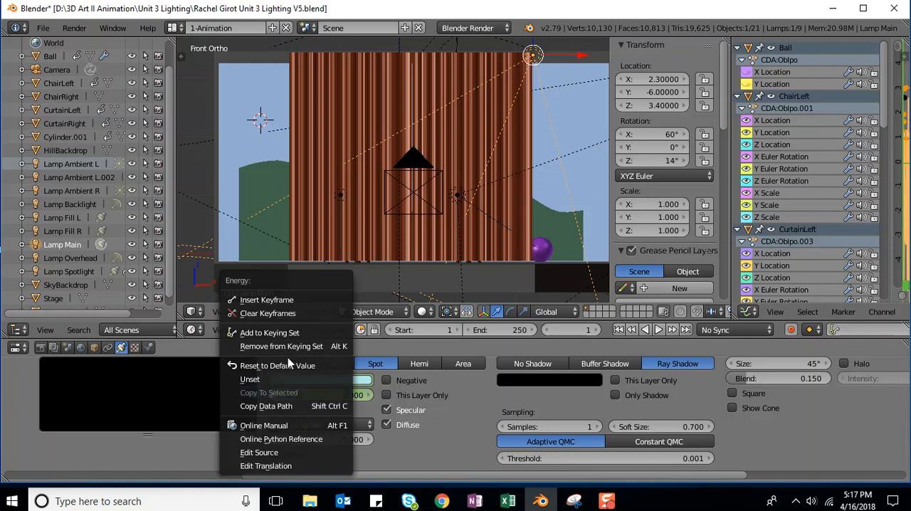
pyautogui.click(265, 300)
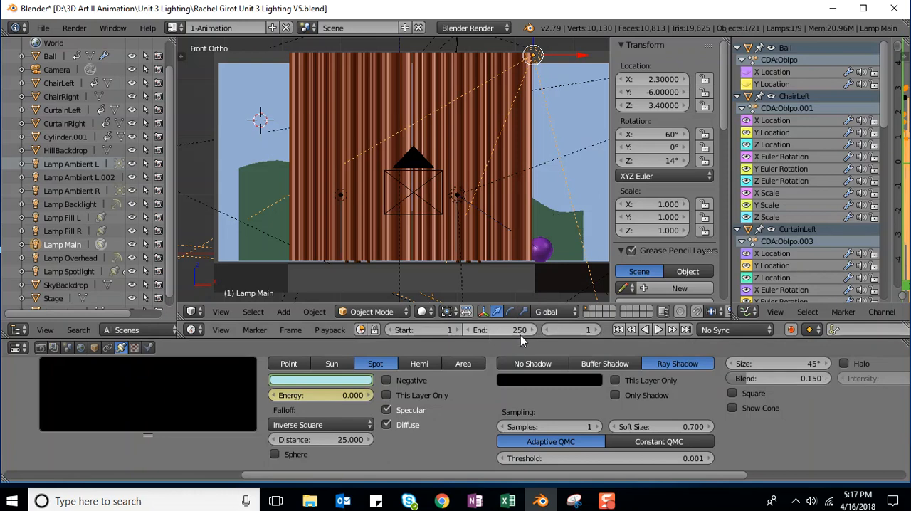
# Step: Go to frame 250, set Lamp Main's energy to 0 and insert an energy keyframe
pyautogui.click(576, 332)
pyautogui.write('250')
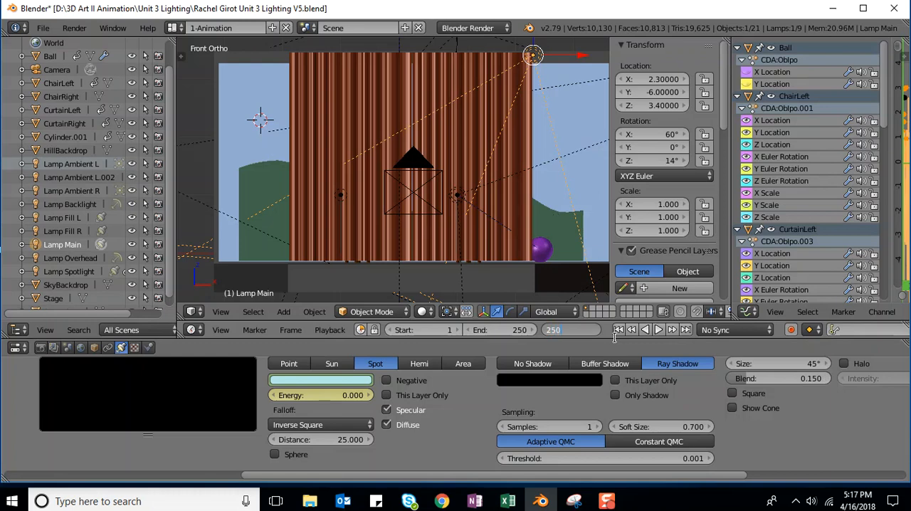
pyautogui.press('Return')
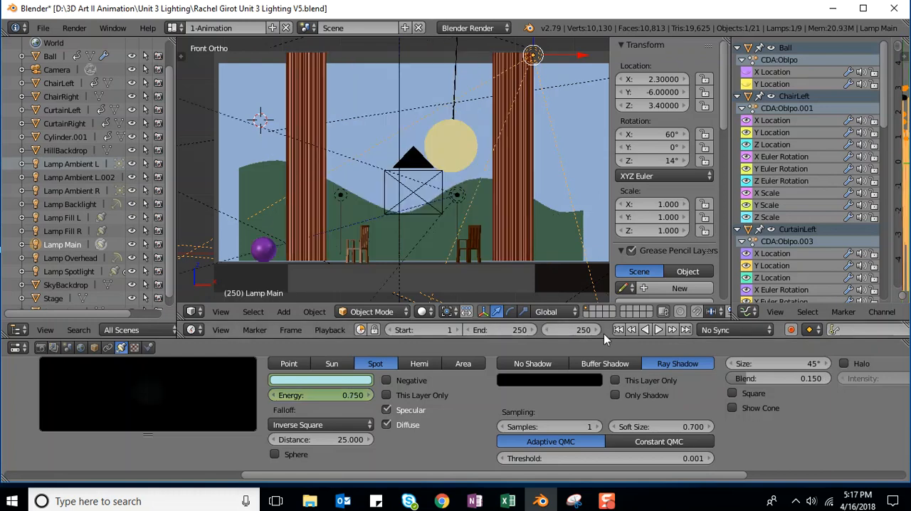
pyautogui.click(319, 395)
pyautogui.write('0')
pyautogui.press('Return')
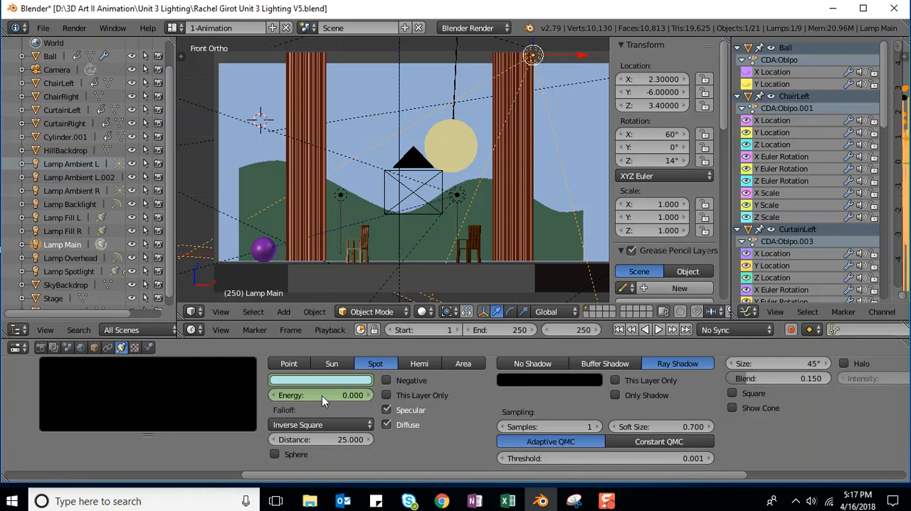
pyautogui.rightClick(322, 396)
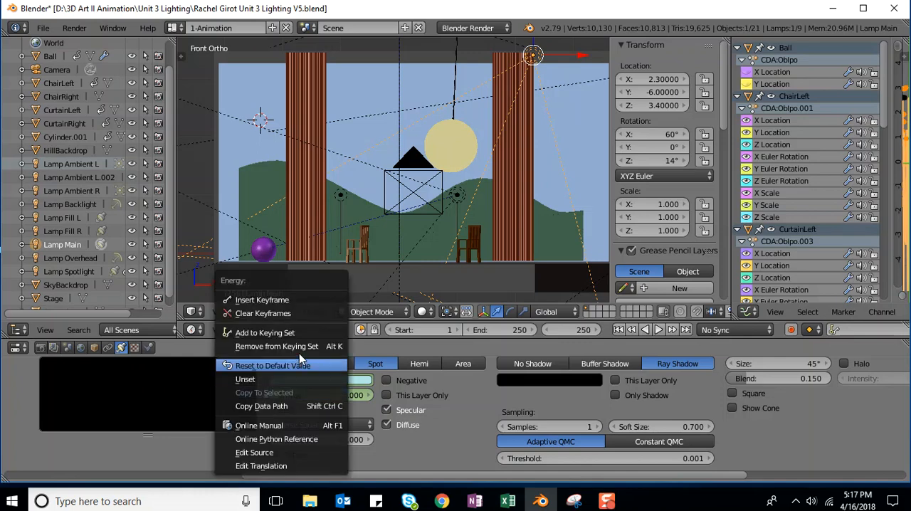
pyautogui.click(274, 300)
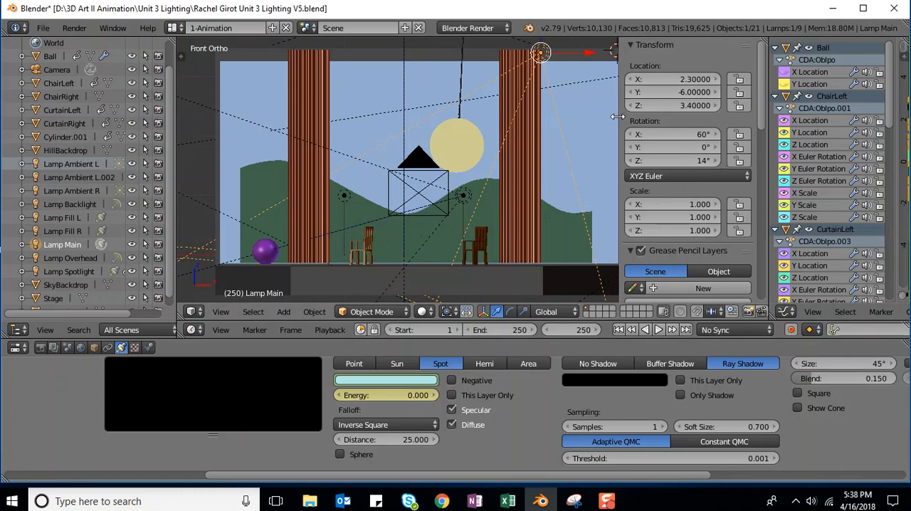
# Step: Collapse the 3D view's transform properties region so the stage view fills the freed space
pyautogui.moveTo(618, 120); pyautogui.dragTo(759, 124)
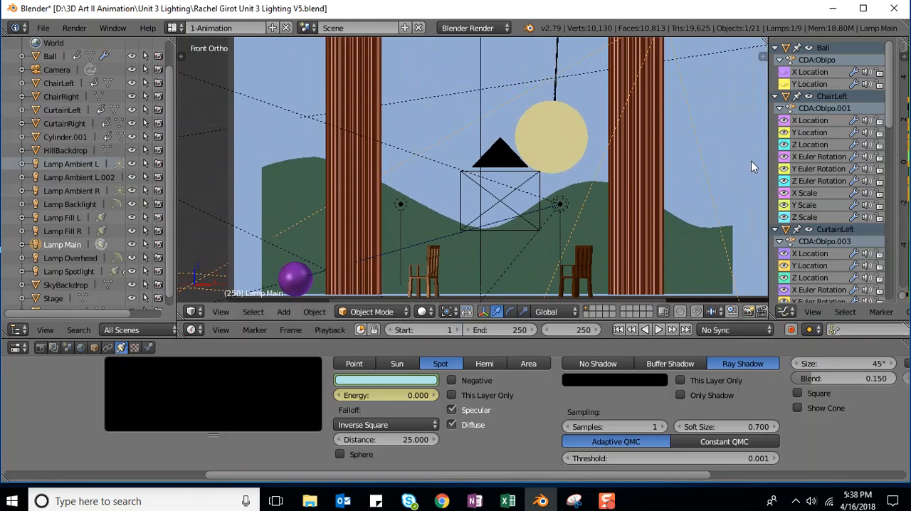
pyautogui.click(761, 57)
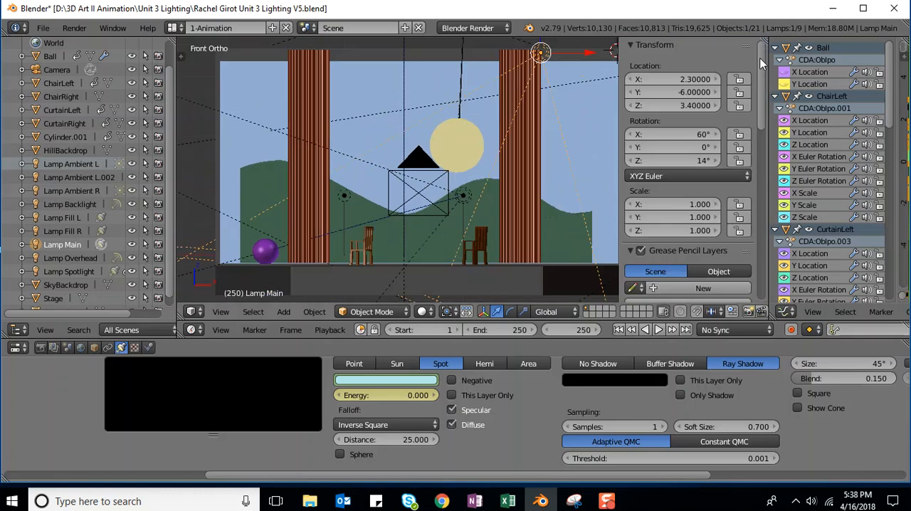
pyautogui.moveTo(620, 68); pyautogui.dragTo(766, 130)
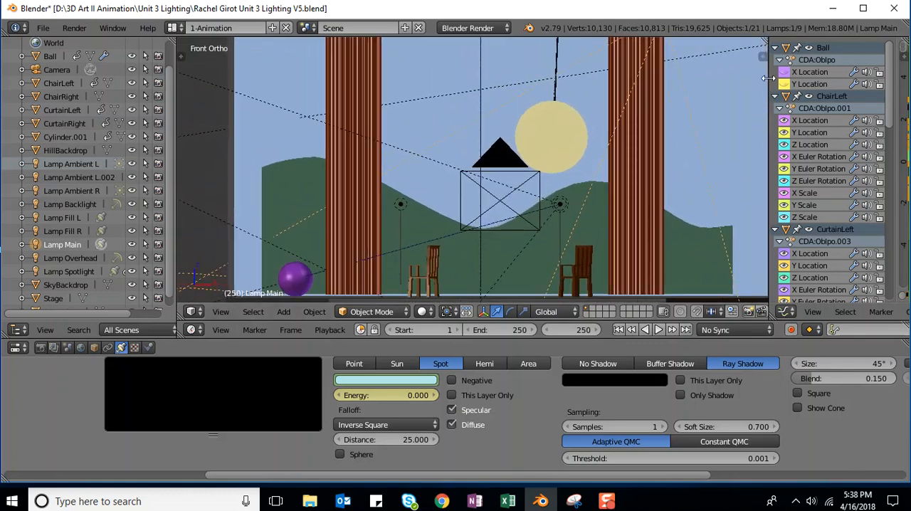
# Step: Widen the graph editor to show the animation curves and expand the Spot channels under Lamp Main
pyautogui.moveTo(766, 77); pyautogui.dragTo(376, 136)
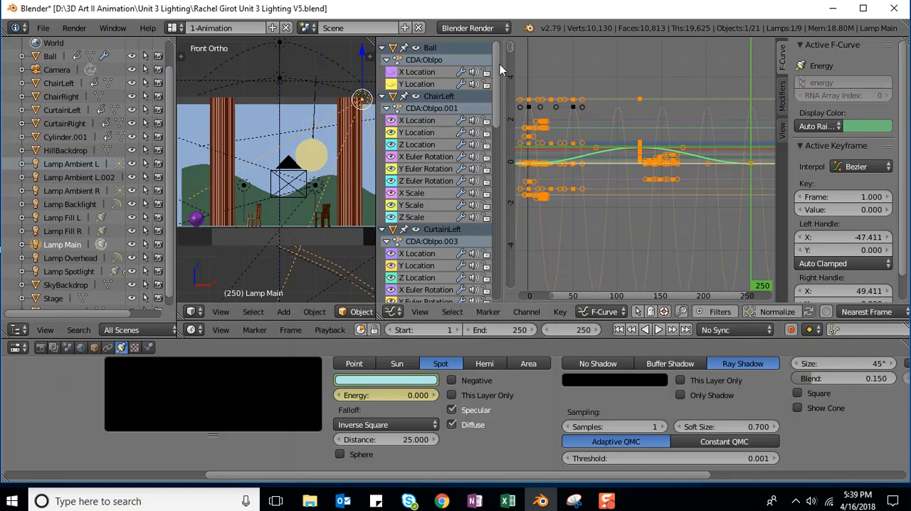
pyautogui.moveTo(498, 58); pyautogui.dragTo(505, 233)
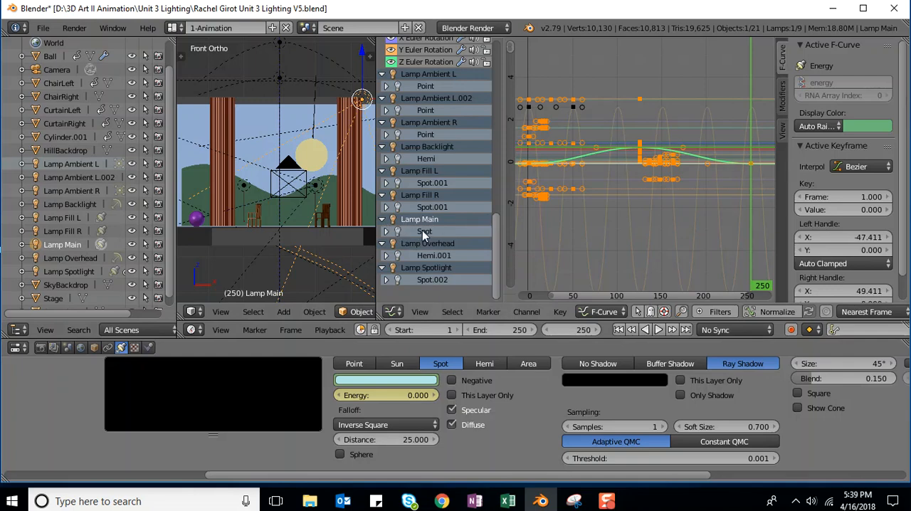
pyautogui.click(386, 231)
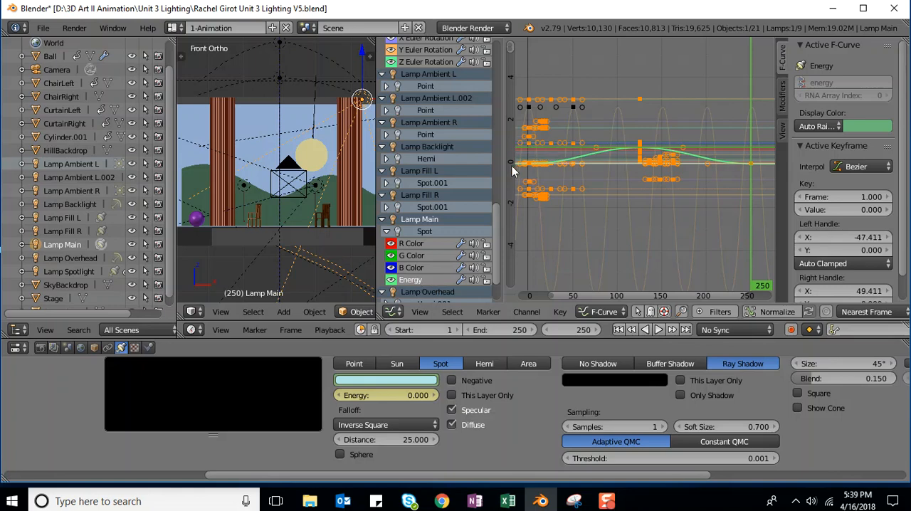
# Step: Examine Lamp Main's red, green, blue and energy curves one by one, and check the lamp around frames 122 and 237
pyautogui.click(413, 269)
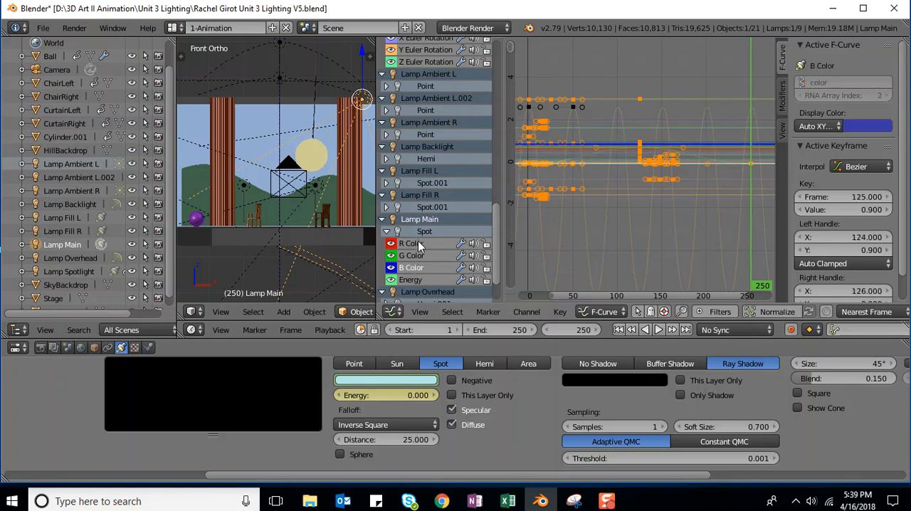
pyautogui.click(418, 244)
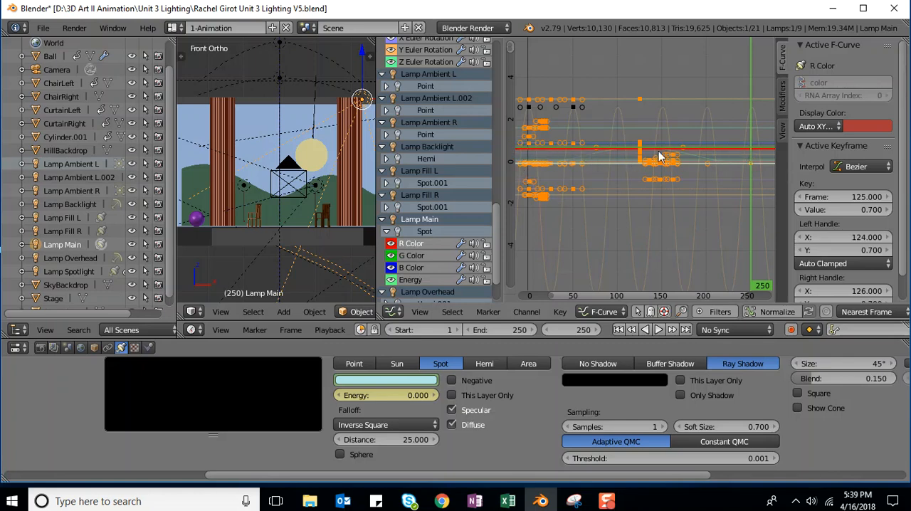
pyautogui.click(405, 256)
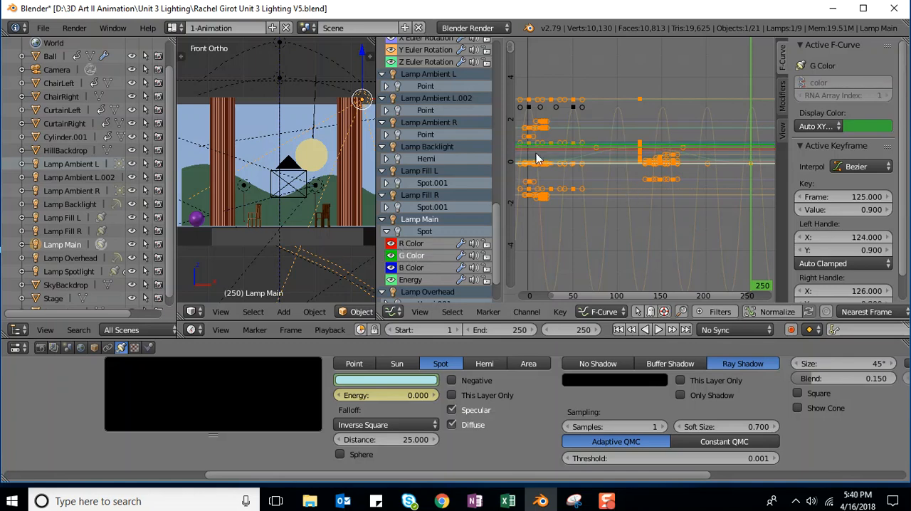
pyautogui.click(414, 268)
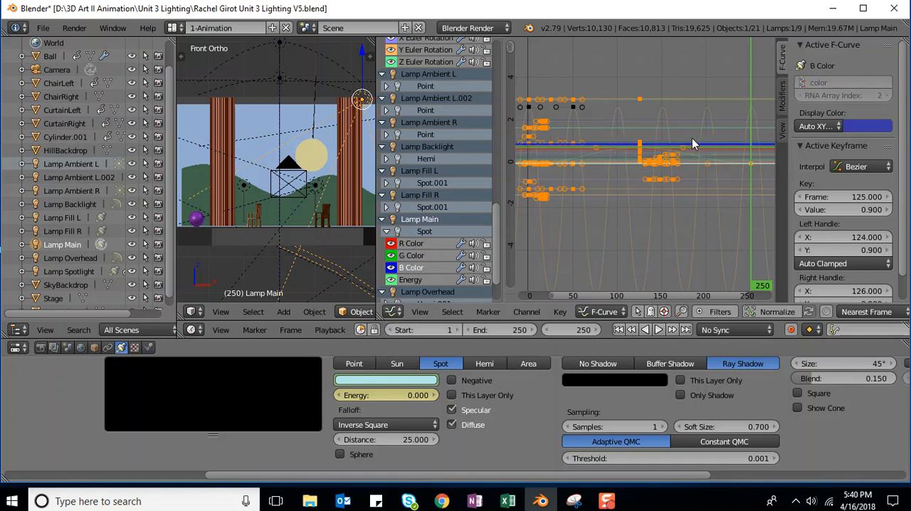
pyautogui.click(419, 243)
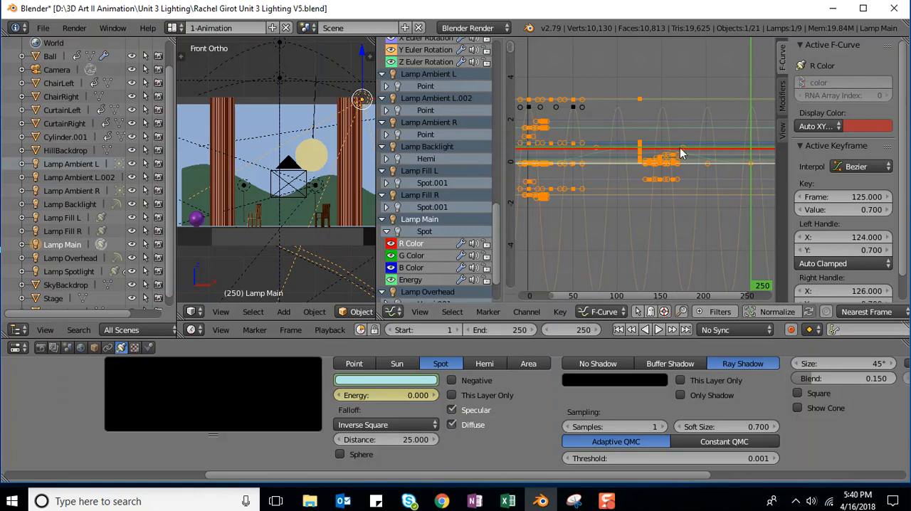
pyautogui.click(410, 257)
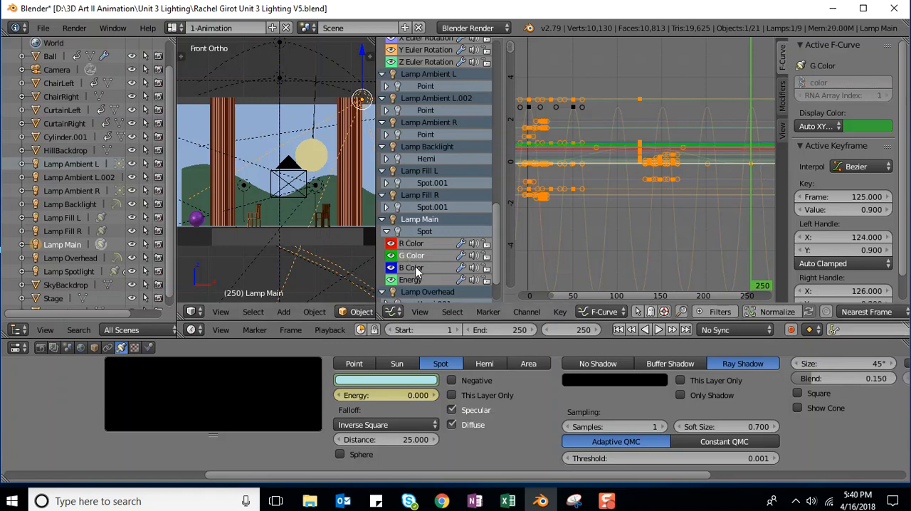
pyautogui.click(413, 268)
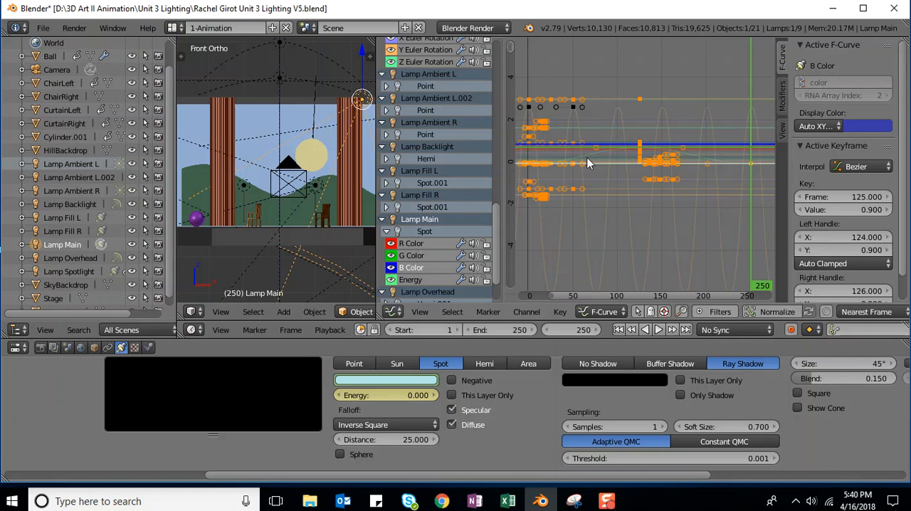
pyautogui.click(413, 281)
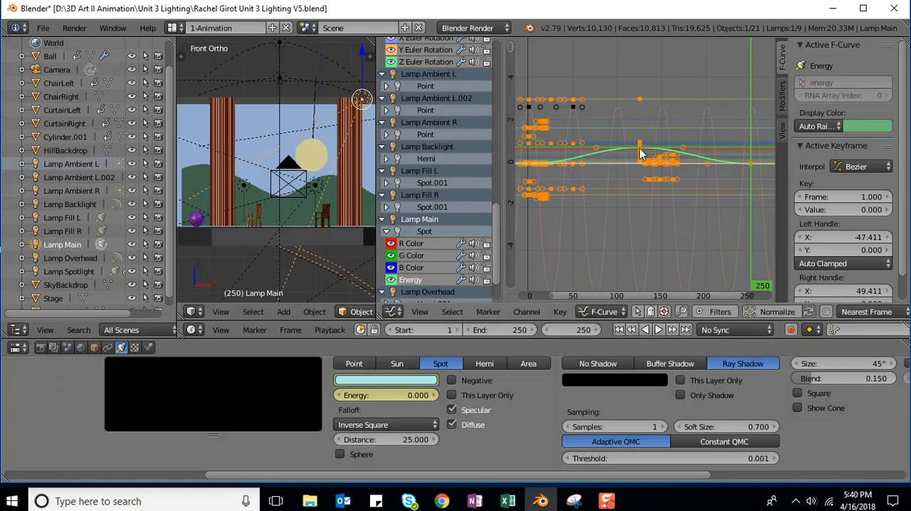
pyautogui.click(638, 152)
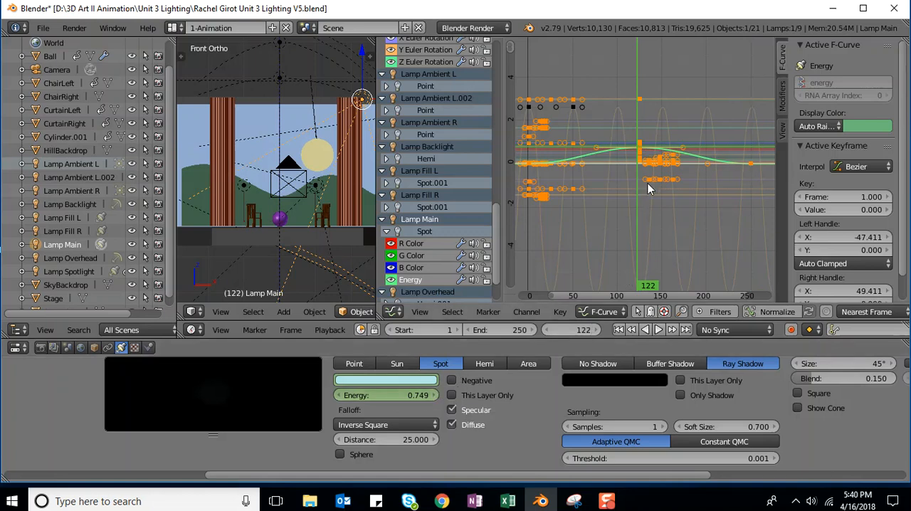
pyautogui.click(739, 168)
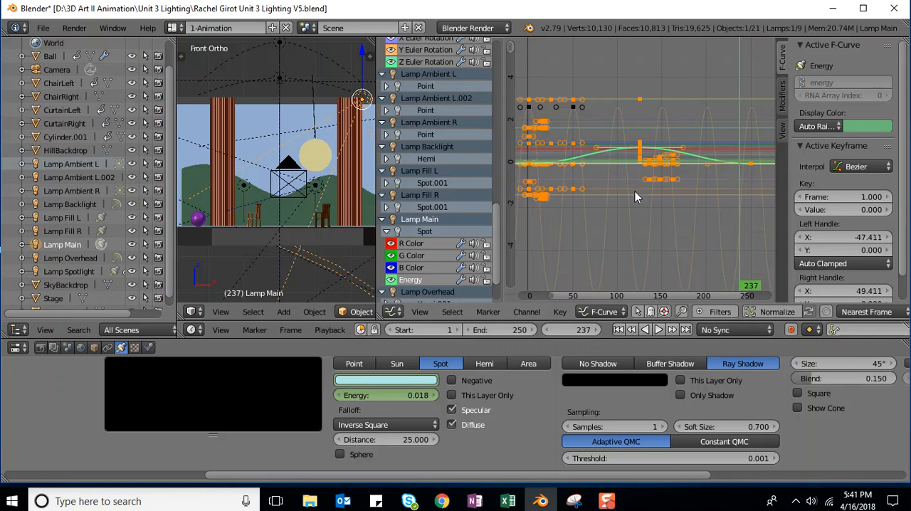
# Step: Among the stacked keyframes at frame 125, select only the one on Lamp Main's energy curve
pyautogui.scroll(6, 635, 192)
pyautogui.scroll(3, 627, 205)
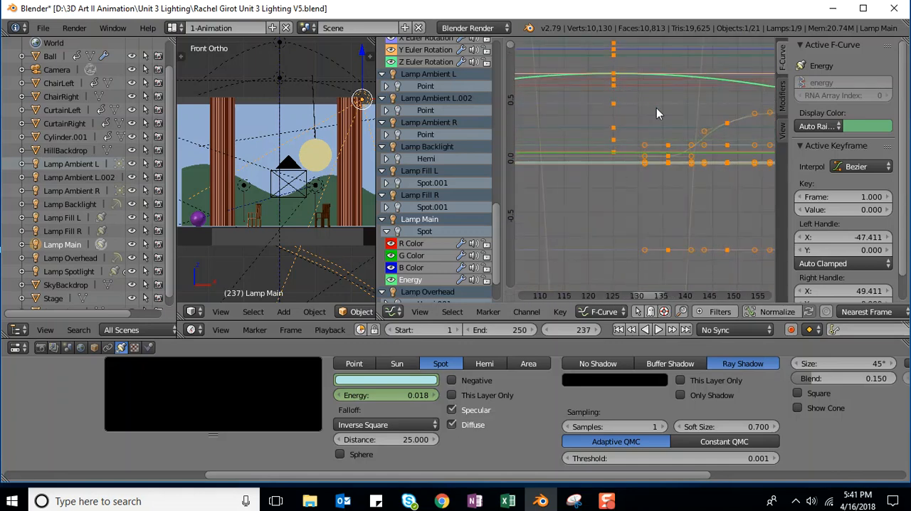
pyautogui.scroll(1, 656, 107)
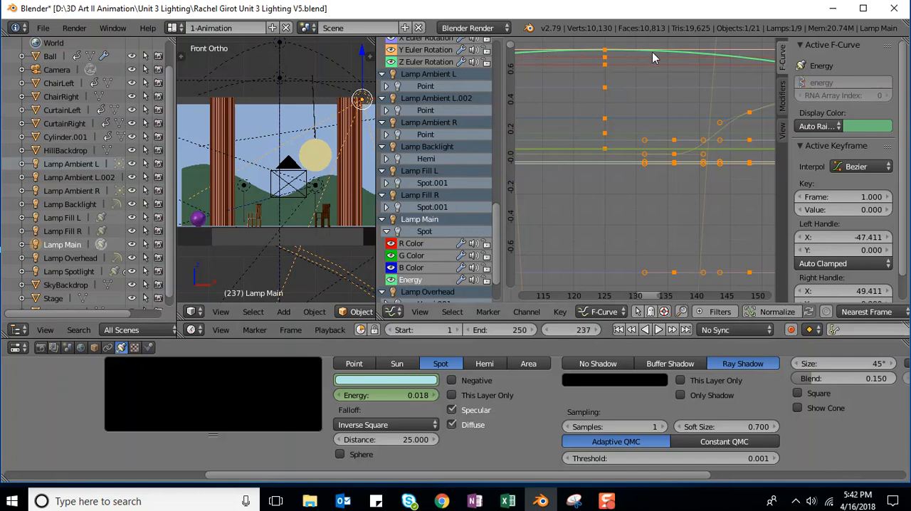
pyautogui.rightClick(605, 52)
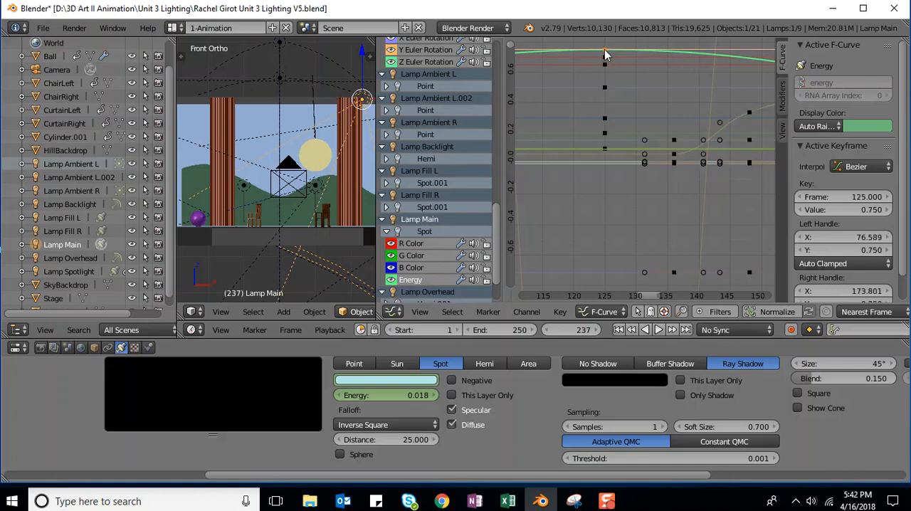
pyautogui.rightClick(605, 57)
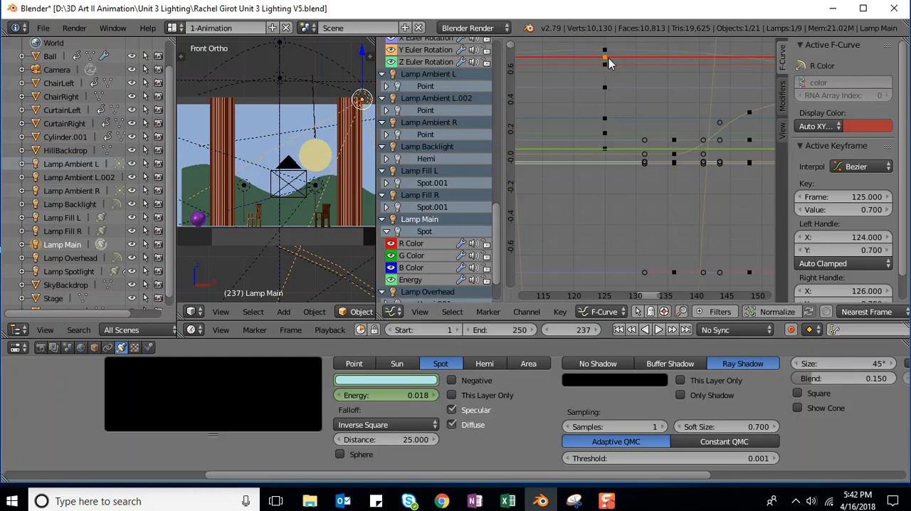
pyautogui.rightClick(605, 64)
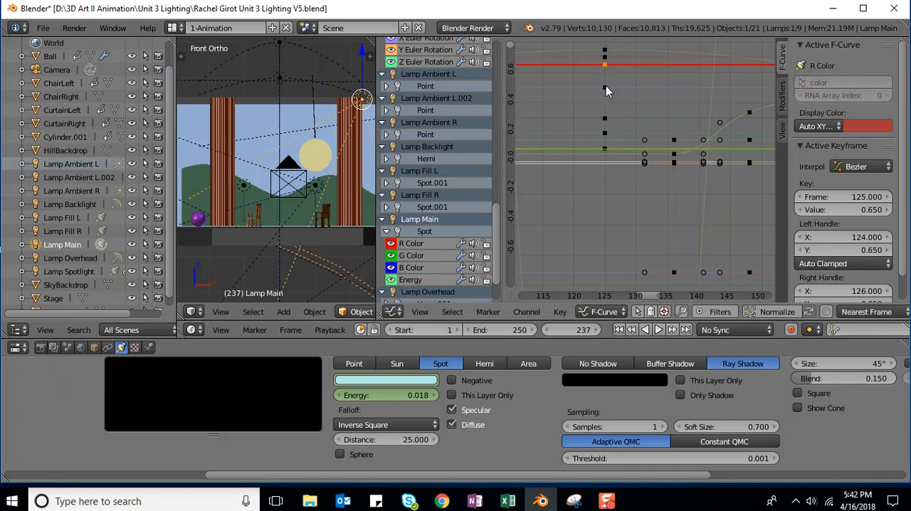
pyautogui.rightClick(604, 52)
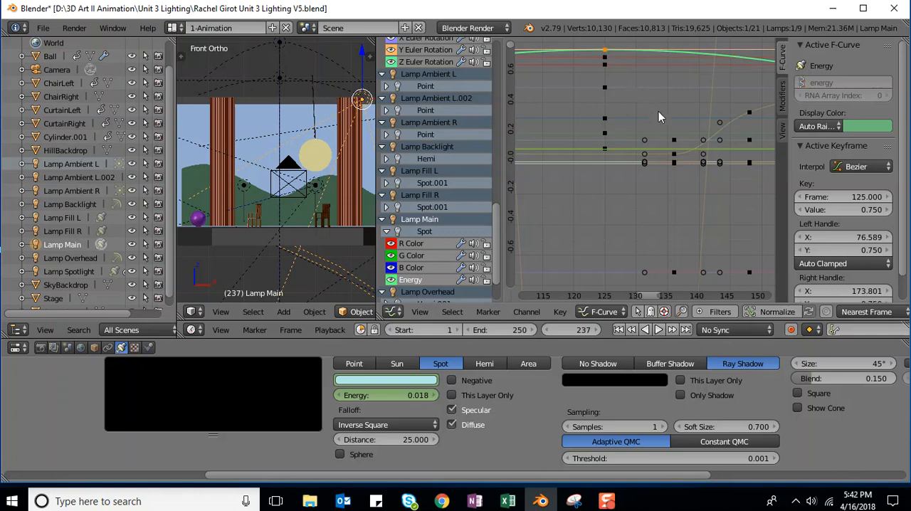
# Step: Duplicate Lamp Main's energy keyframe from frame 125 and place the copy at frame 50, moving it only along the X axis
pyautogui.scroll(-2, 683, 114)
pyautogui.scroll(-4, 681, 116)
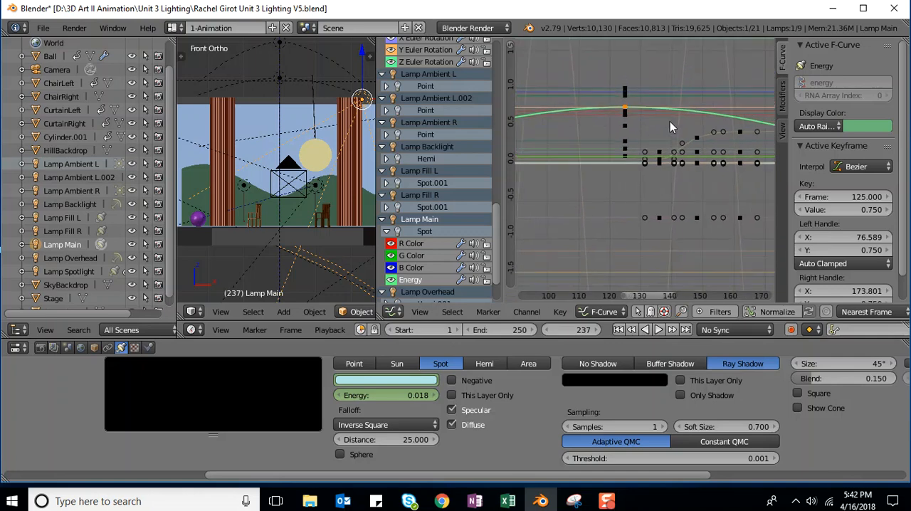
pyautogui.scroll(-3, 667, 125)
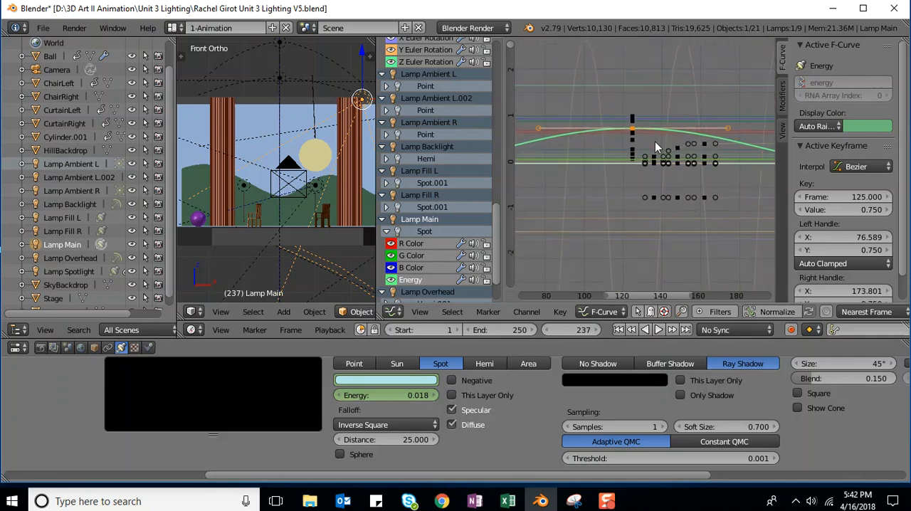
pyautogui.scroll(-3, 654, 143)
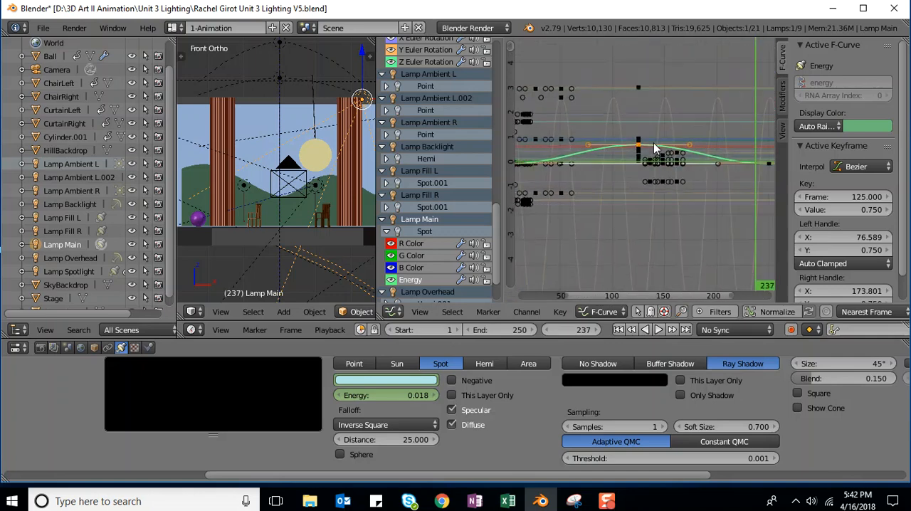
pyautogui.scroll(-2, 655, 146)
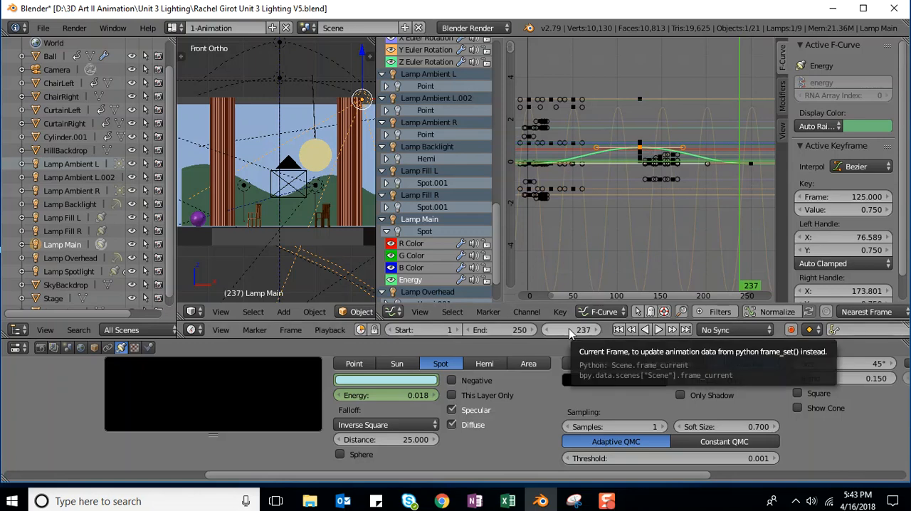
pyautogui.rightClick(640, 147)
pyautogui.hotkey('ctrl', 'z')
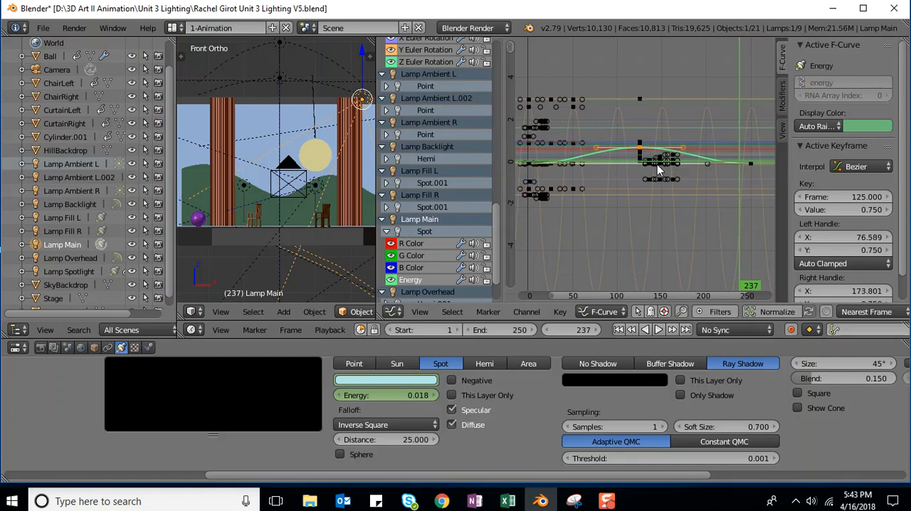
pyautogui.press('g')
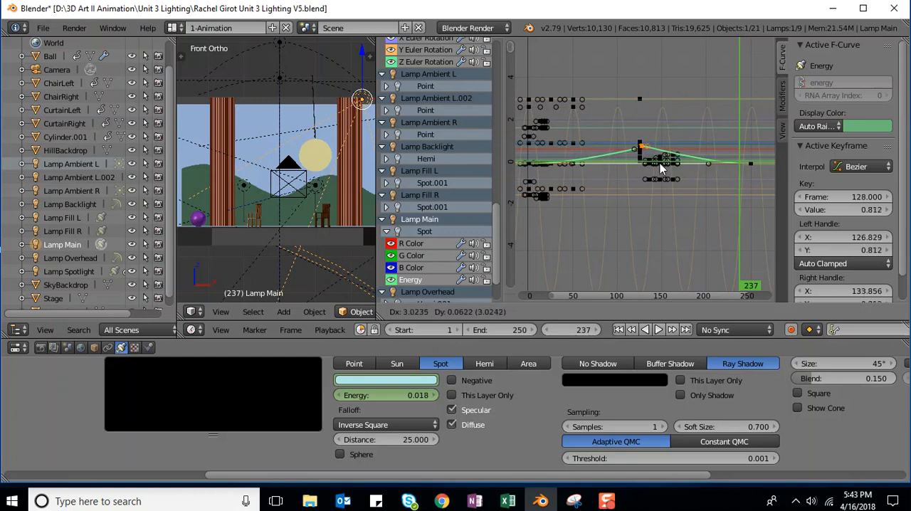
pyautogui.press('x')
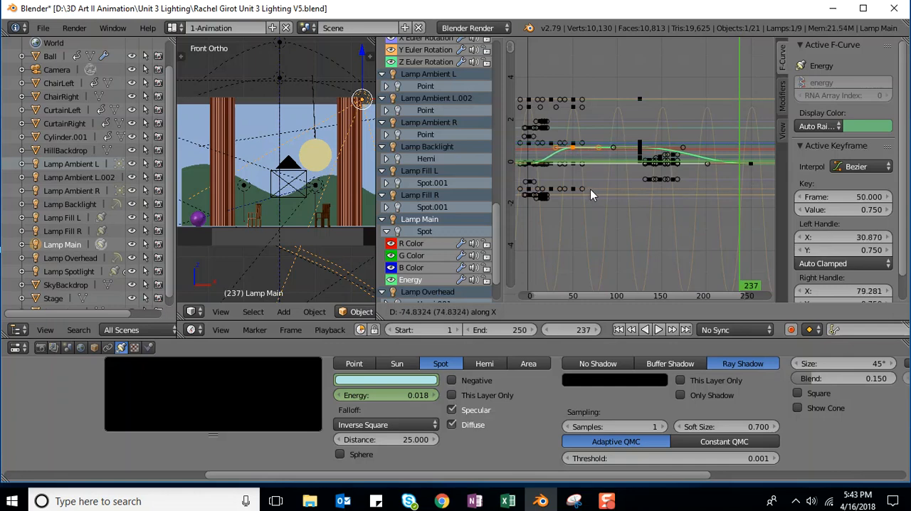
pyautogui.click(590, 189)
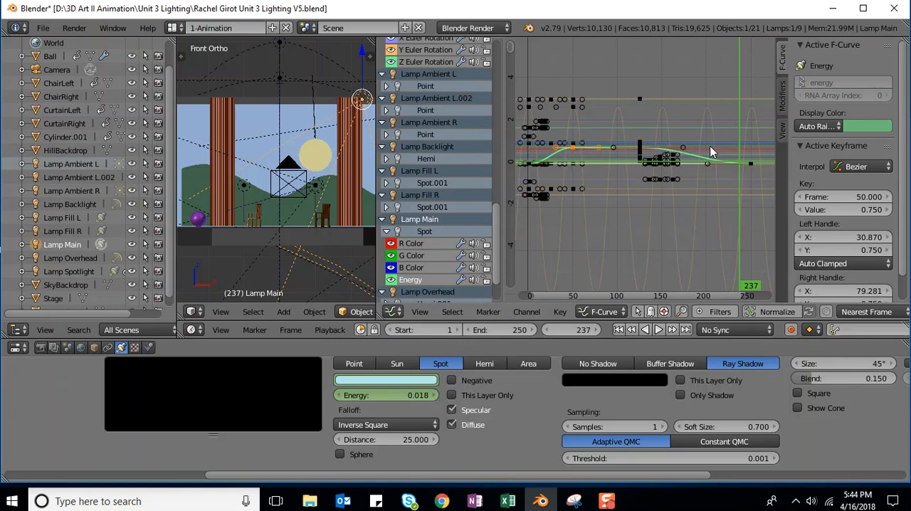
# Step: Duplicate the frame 125 energy keyframe of Lamp Main again and place the copy at frame 200, constrained to the X axis
pyautogui.scroll(10, 656, 172)
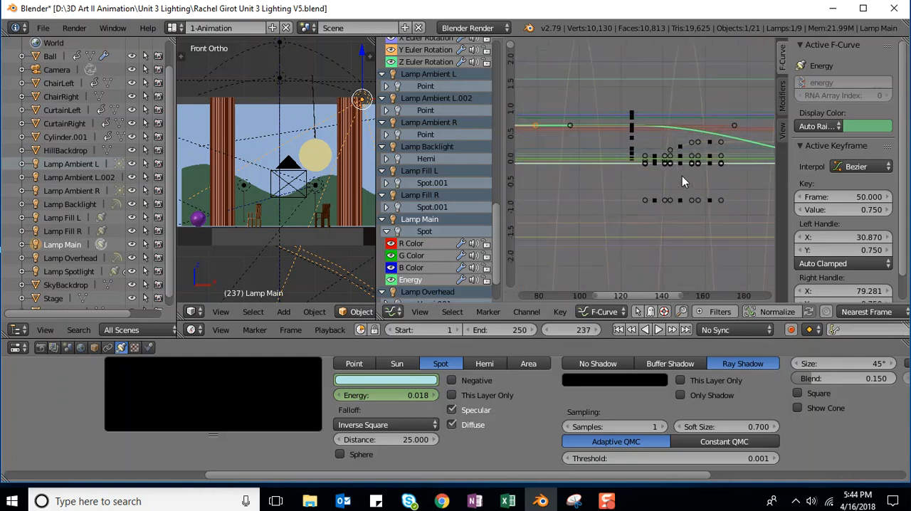
pyautogui.scroll(1, 670, 146)
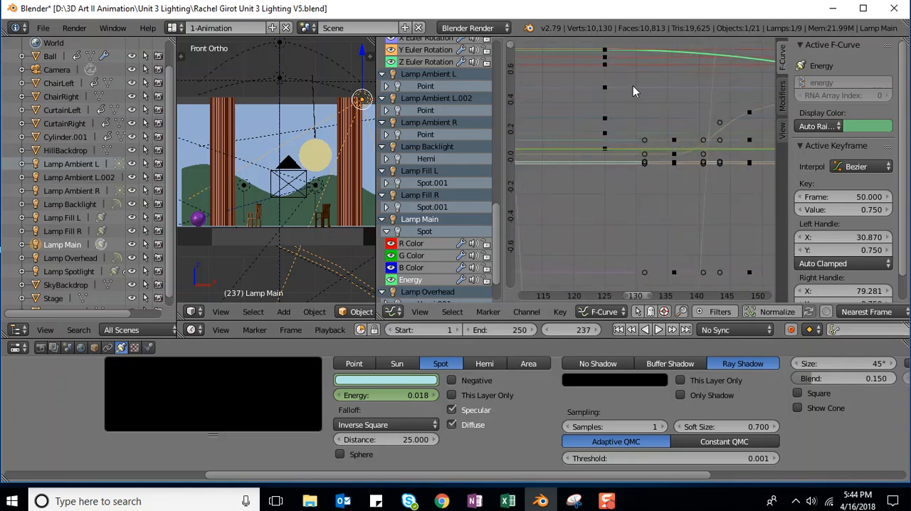
pyautogui.rightClick(603, 50)
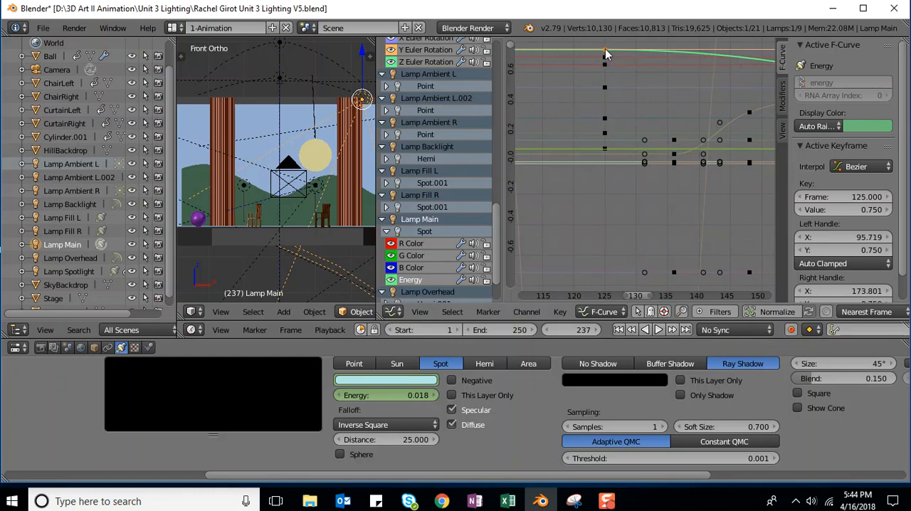
pyautogui.scroll(-5, 644, 92)
pyautogui.scroll(-5, 654, 124)
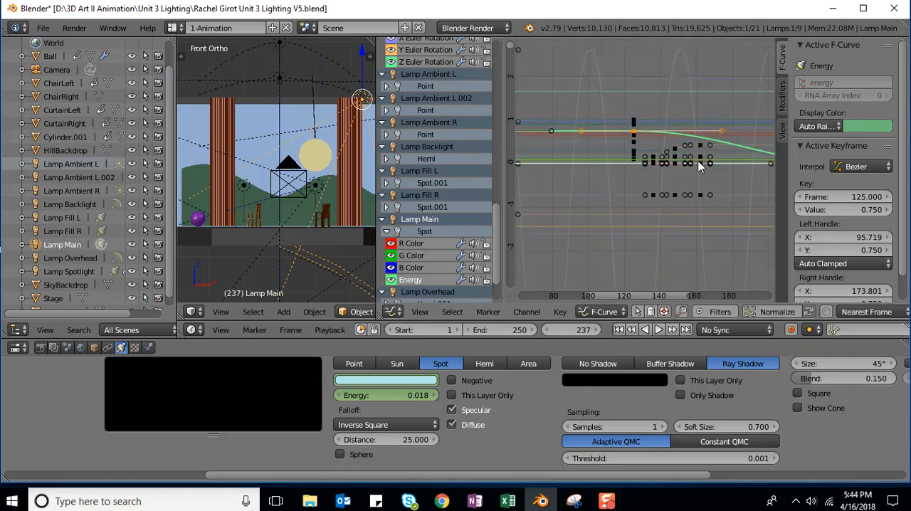
pyautogui.scroll(-1, 695, 190)
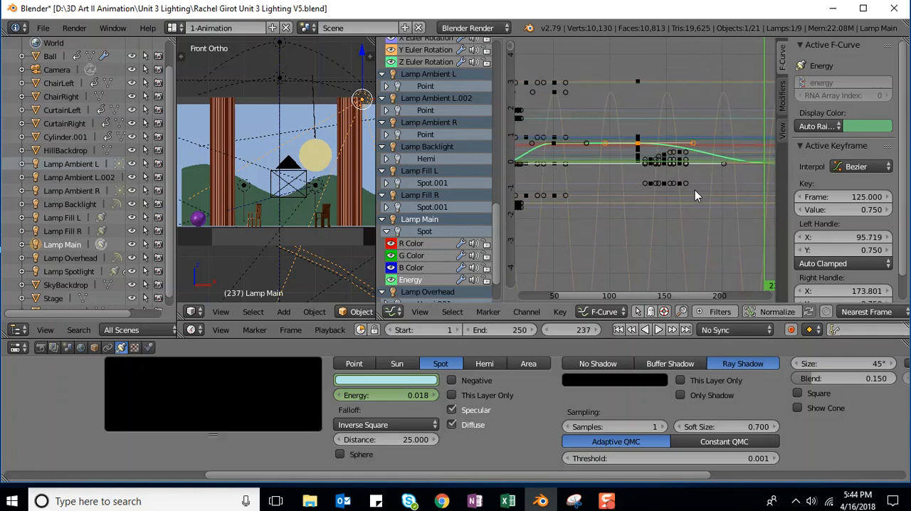
pyautogui.press('g')
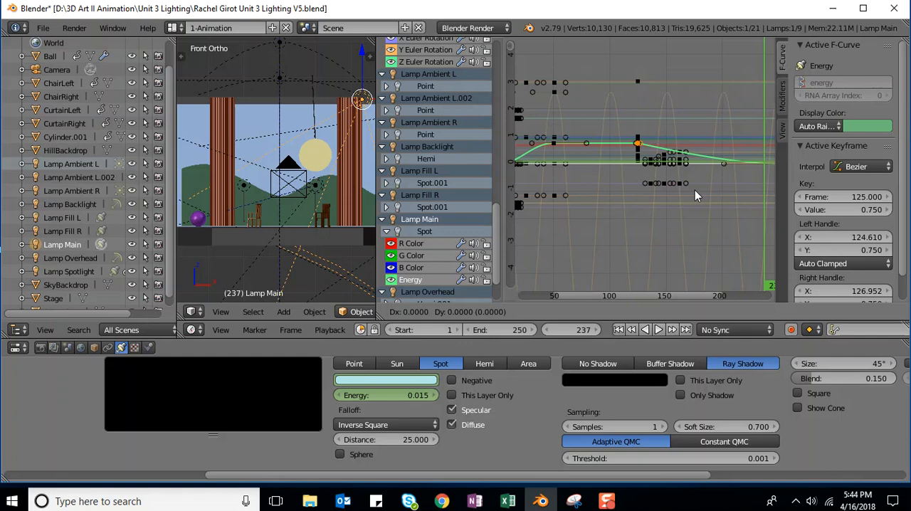
pyautogui.press('x')
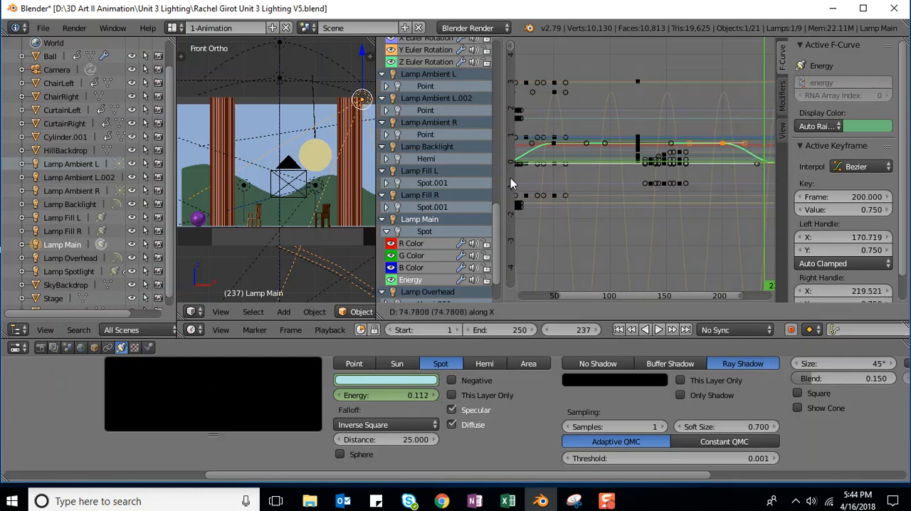
pyautogui.click(510, 184)
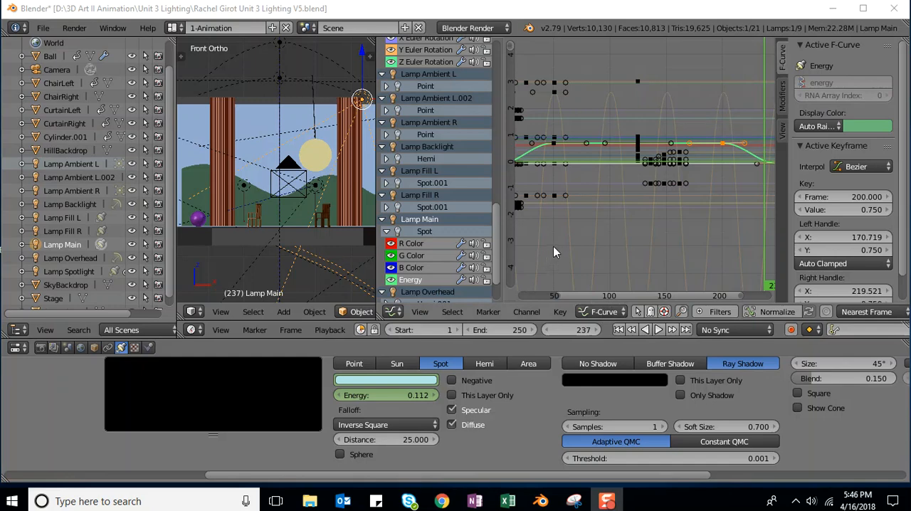
pyautogui.scroll(-3, 554, 245)
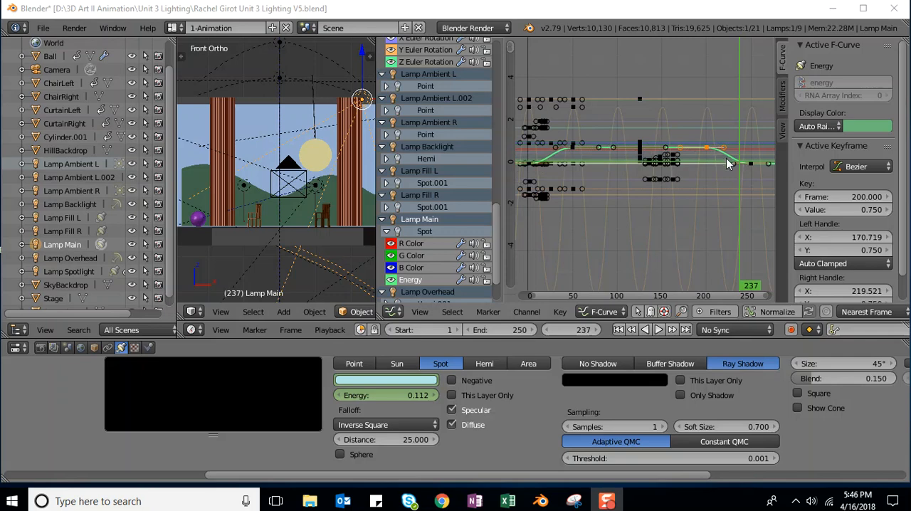
# Step: At frame 1, set the red and green values of Lamp Main's color to 0 and keyframe the color
pyautogui.click(573, 332)
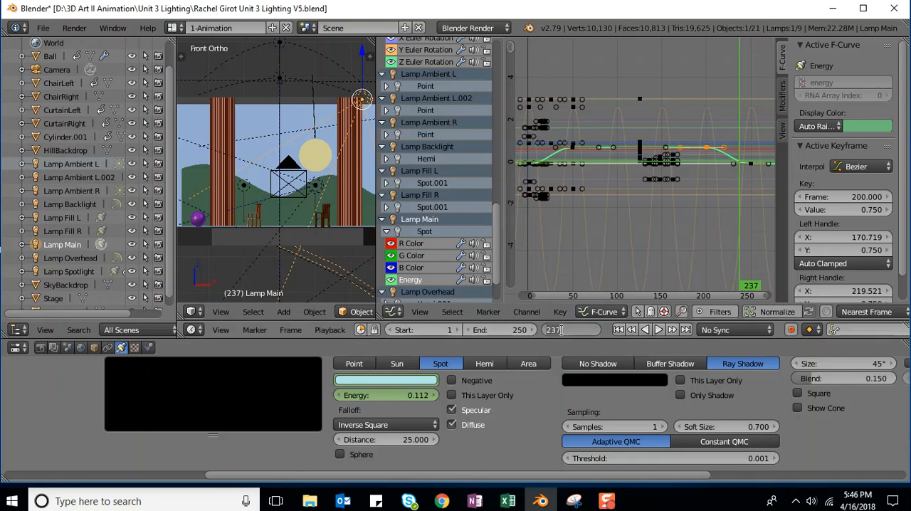
pyautogui.write('1')
pyautogui.press('Return')
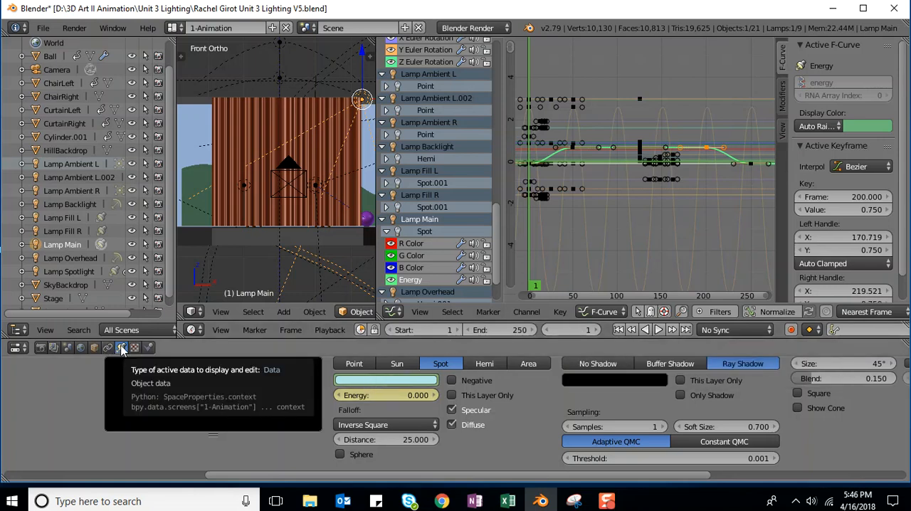
pyautogui.click(371, 381)
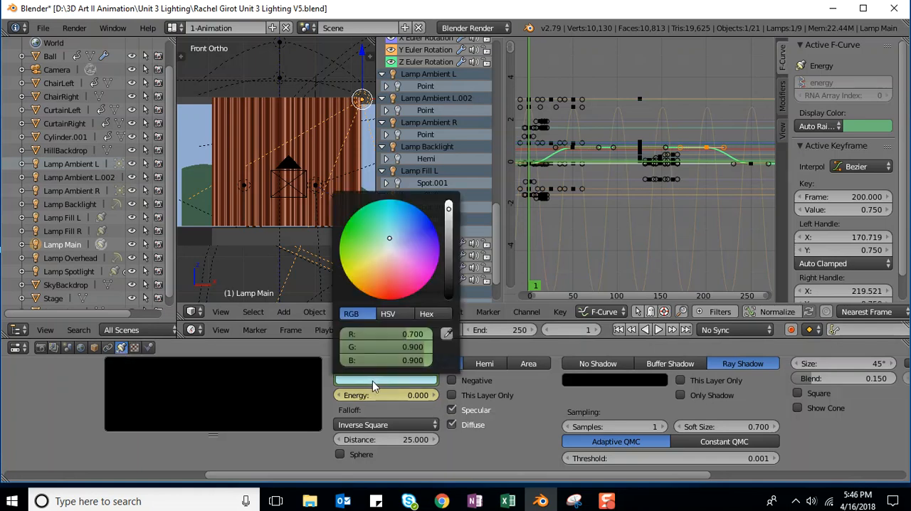
pyautogui.click(417, 335)
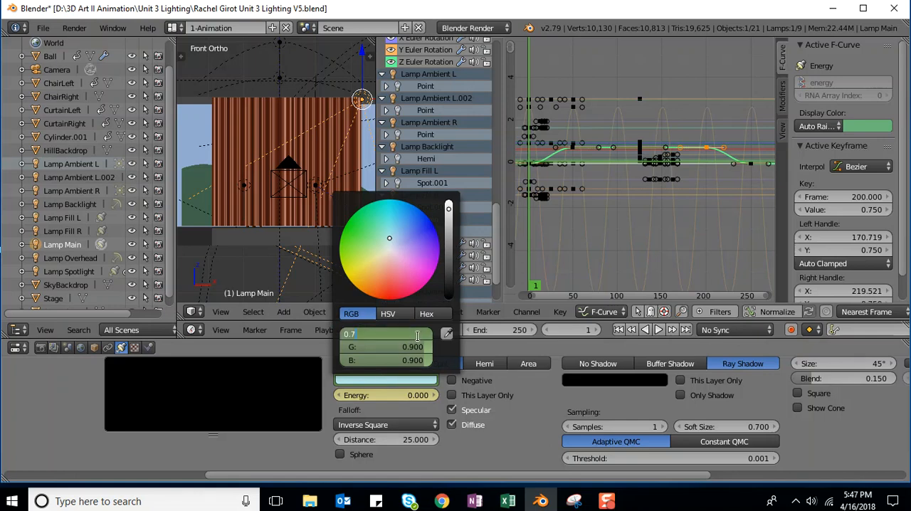
pyautogui.write('0')
pyautogui.press('Return')
pyautogui.click(407, 347)
pyautogui.press('Return')
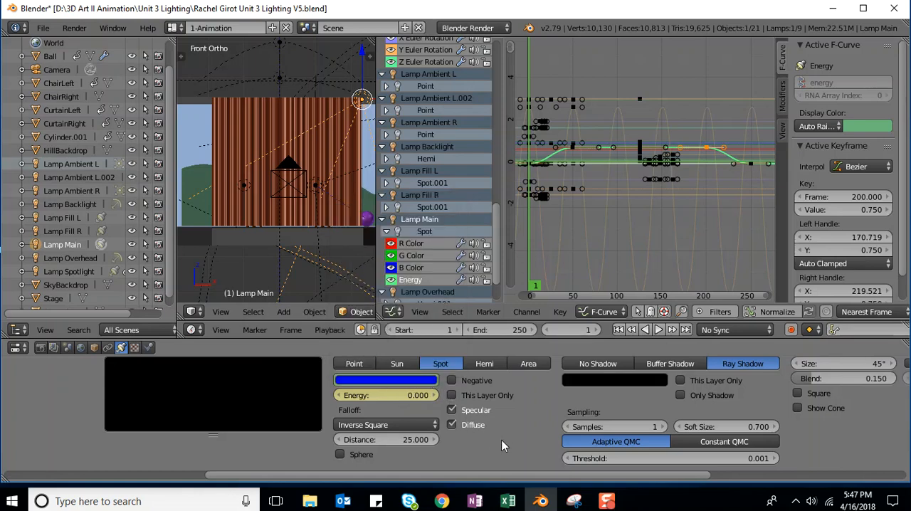
pyautogui.rightClick(383, 395)
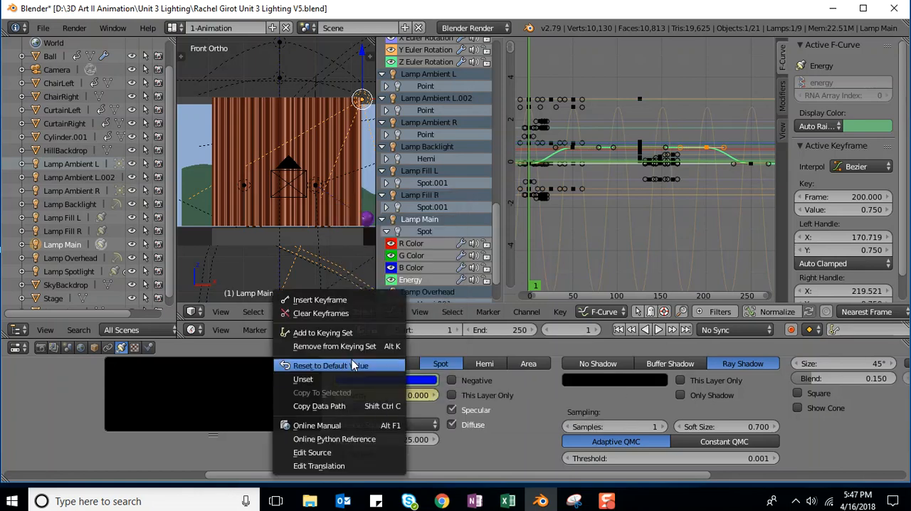
pyautogui.click(333, 299)
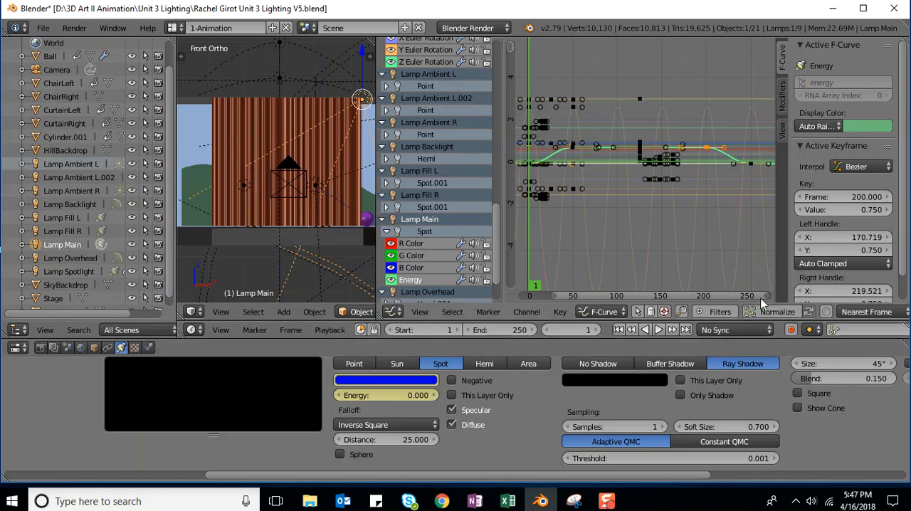
# Step: Go to frame 250 and set the red value of Lamp Main's color to 0
pyautogui.click(571, 330)
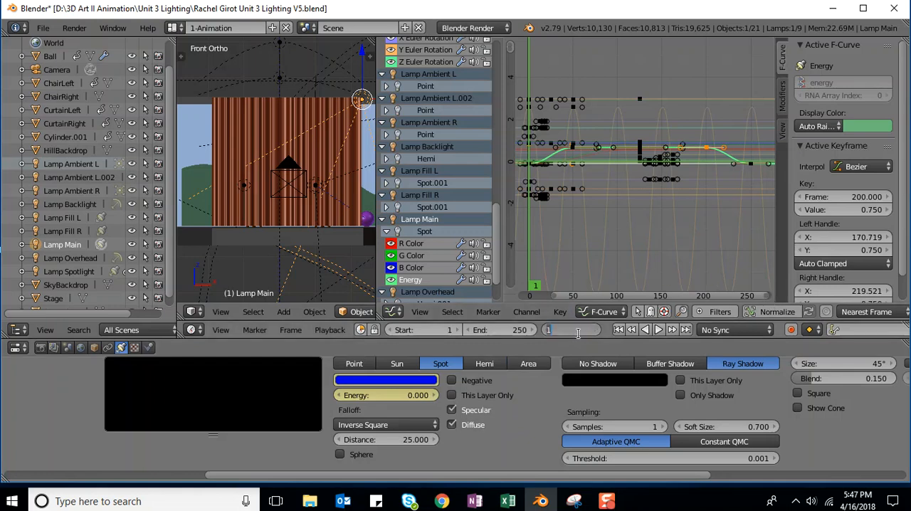
pyautogui.write('250')
pyautogui.press('Return')
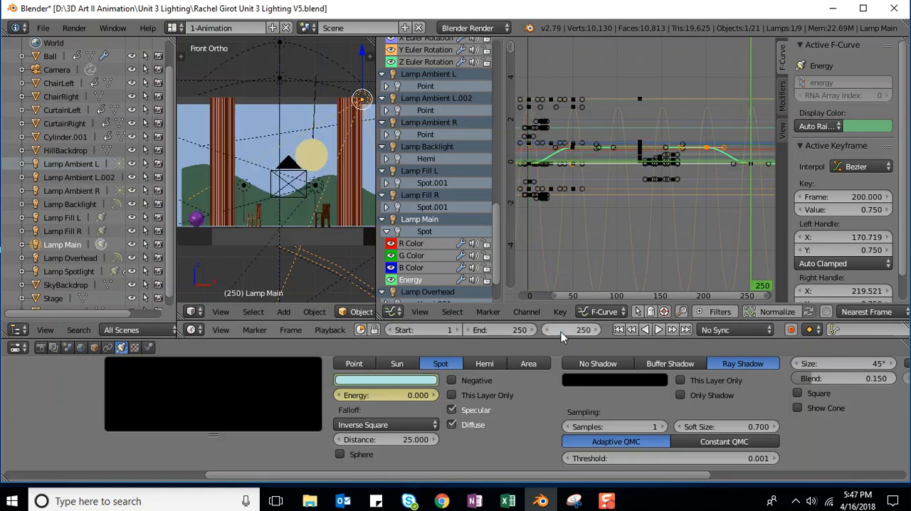
pyautogui.rightClick(376, 381)
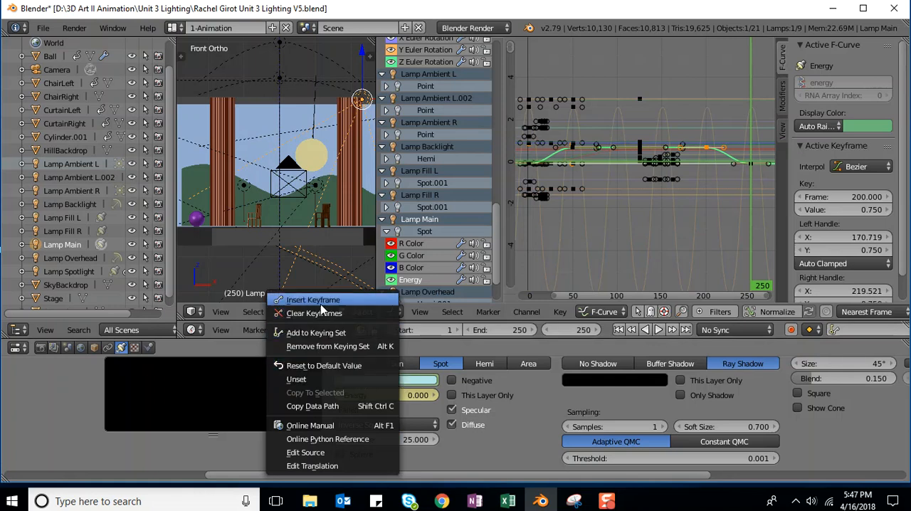
pyautogui.click(411, 380)
pyautogui.click(396, 381)
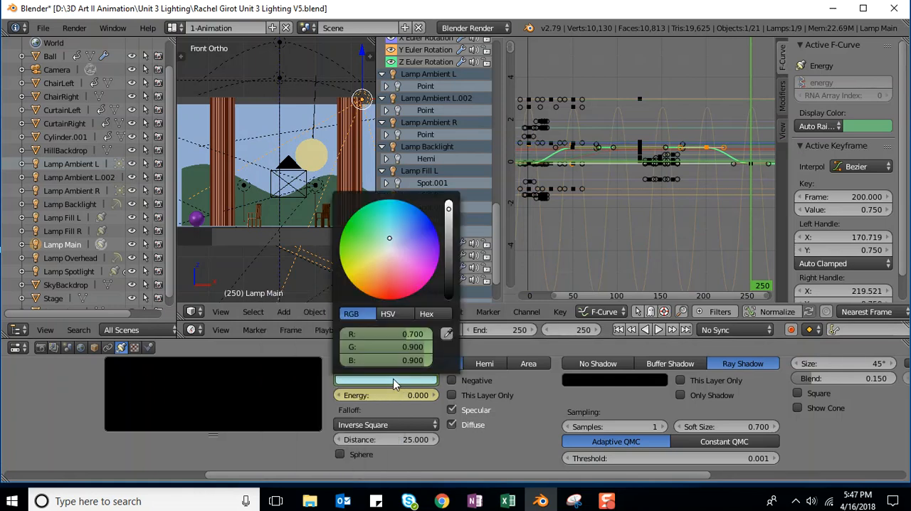
pyautogui.click(376, 383)
pyautogui.click(400, 334)
pyautogui.write('0')
pyautogui.press('Return')
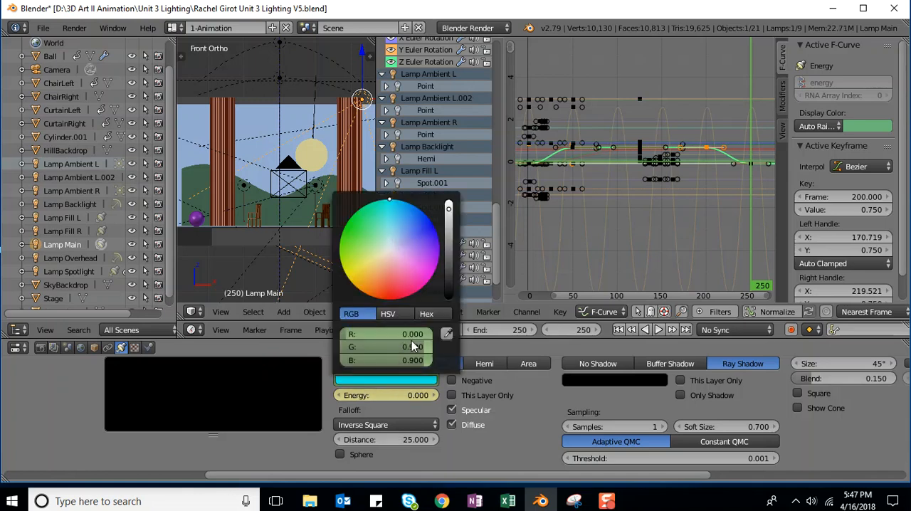
# Step: Set the green value of Lamp Main's color to 0 and keyframe the color at frame 250
pyautogui.click(412, 345)
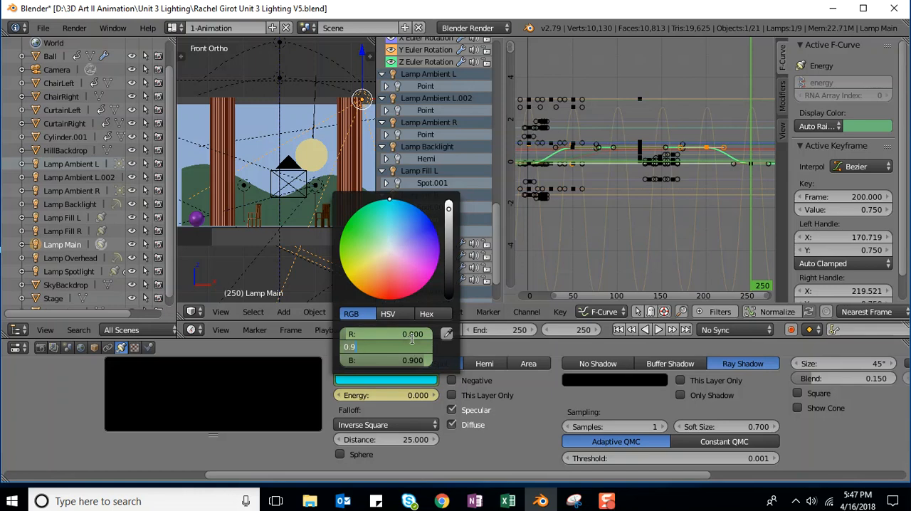
pyautogui.write('0')
pyautogui.press('Return')
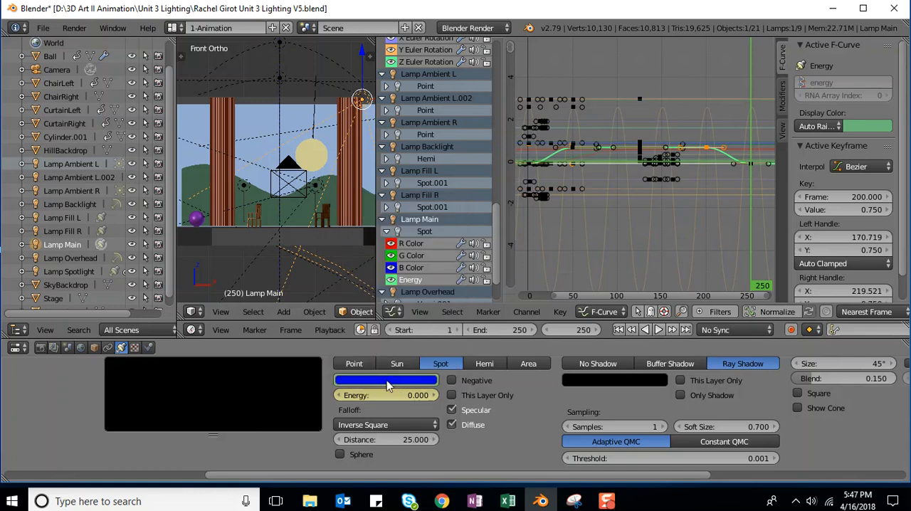
pyautogui.rightClick(384, 379)
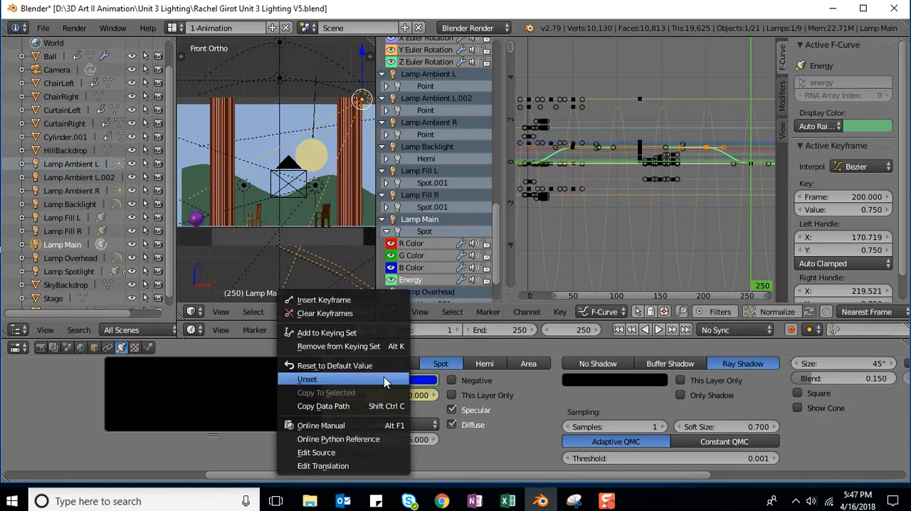
pyautogui.click(321, 300)
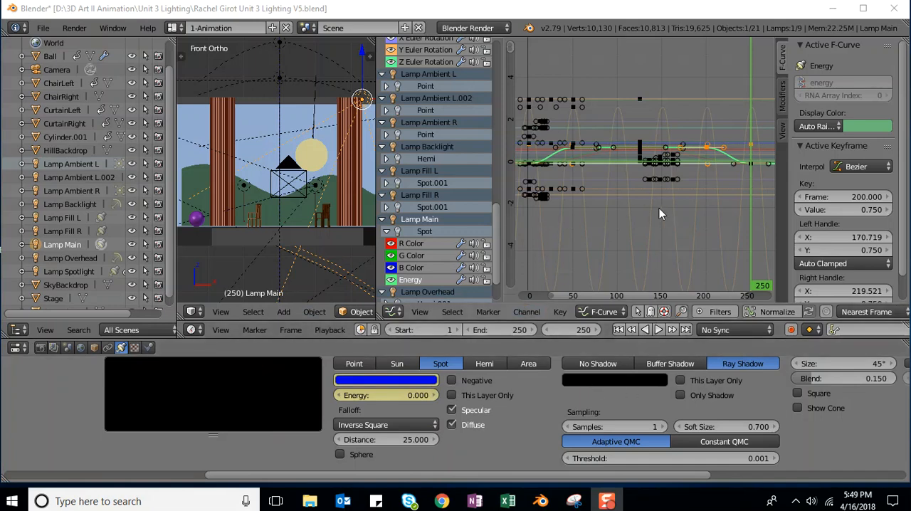
# Step: Examine where Lamp Main's red, green and blue color curves meet the stacked keyframes at frame 125
pyautogui.scroll(5, 658, 209)
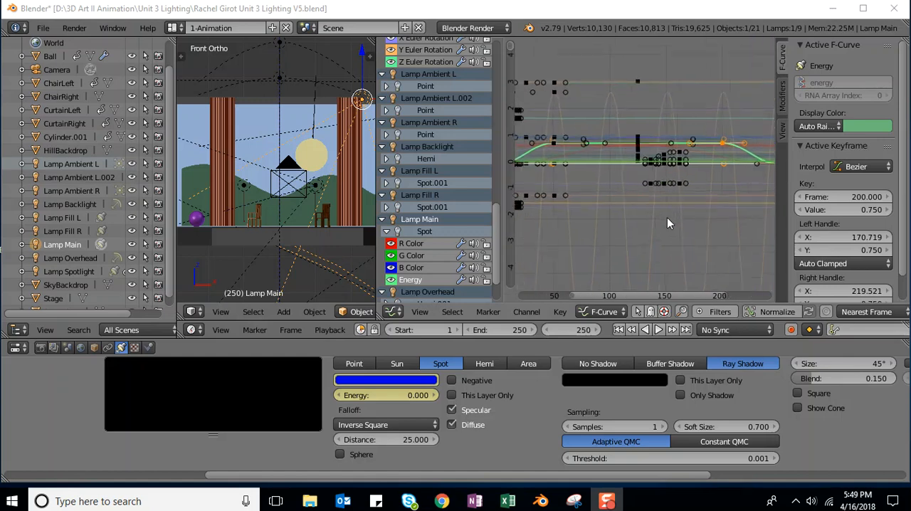
pyautogui.scroll(4, 697, 226)
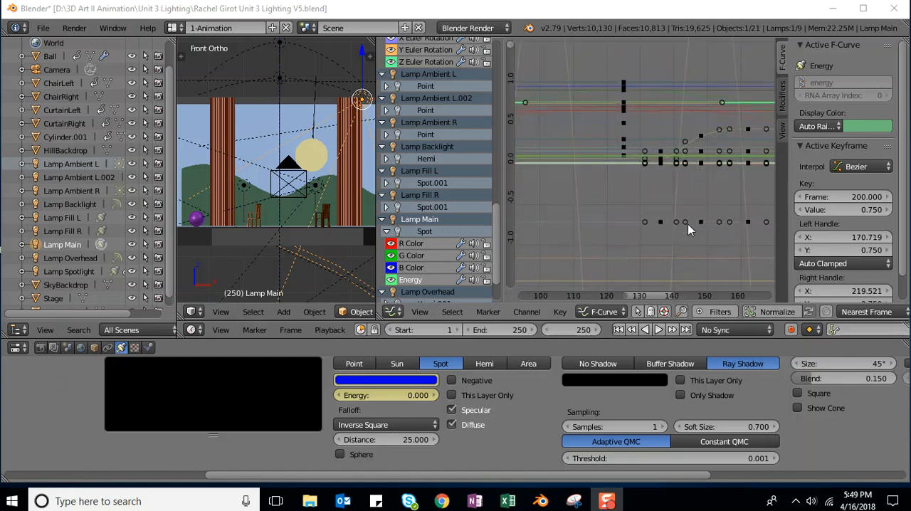
pyautogui.scroll(1, 685, 221)
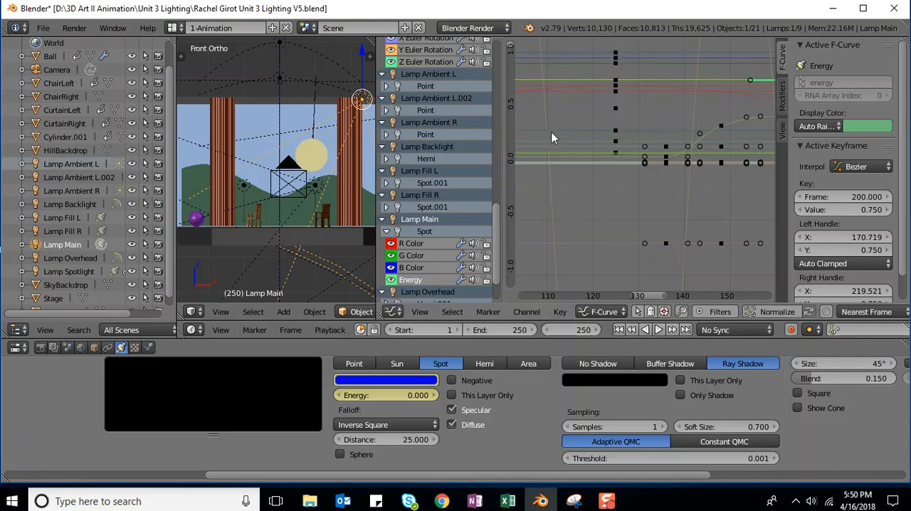
pyautogui.click(418, 242)
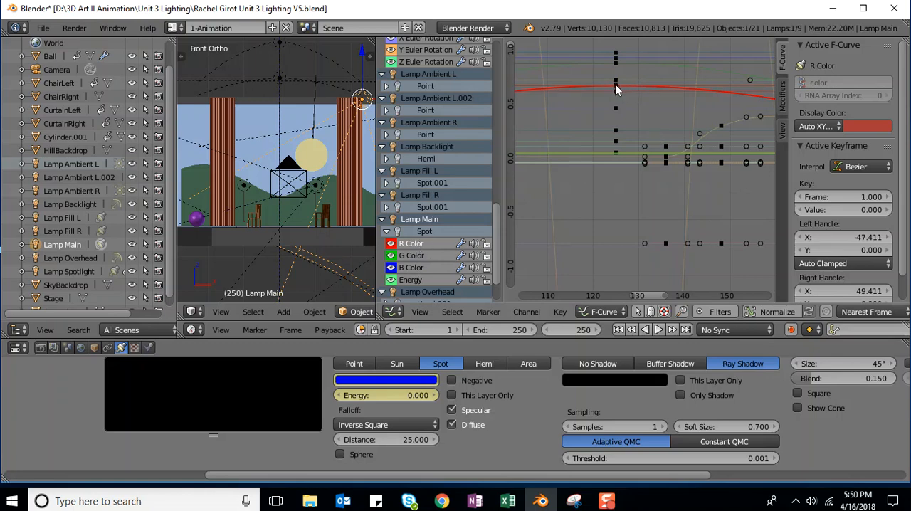
pyautogui.click(414, 257)
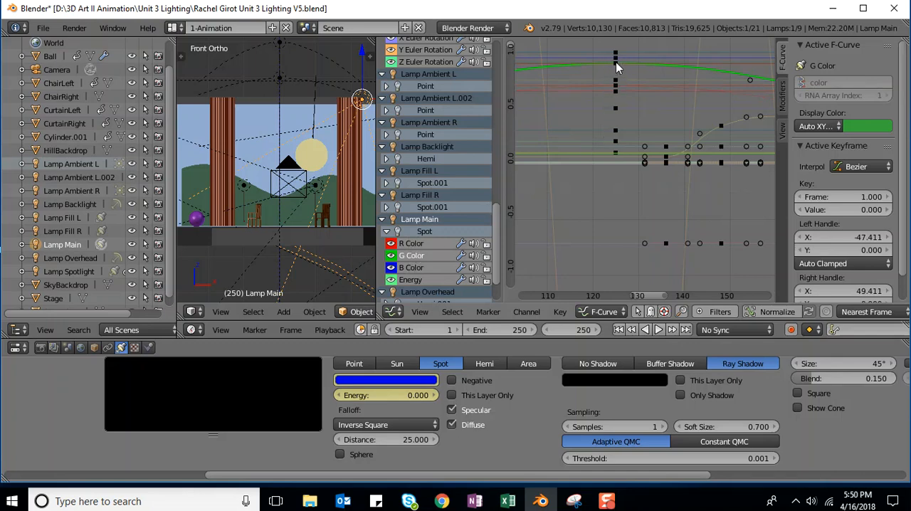
pyautogui.click(412, 269)
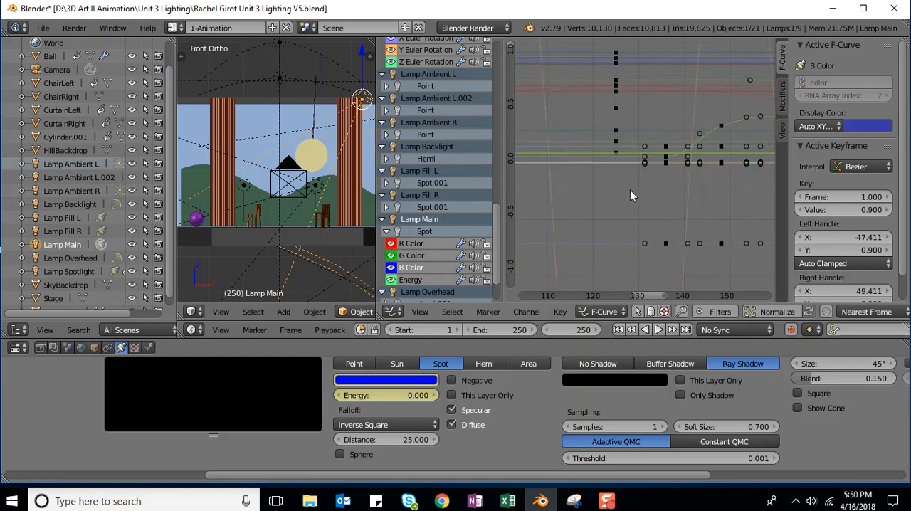
pyautogui.keyDown('shift'); pyautogui.scroll(3, 628, 176); pyautogui.keyUp('shift')
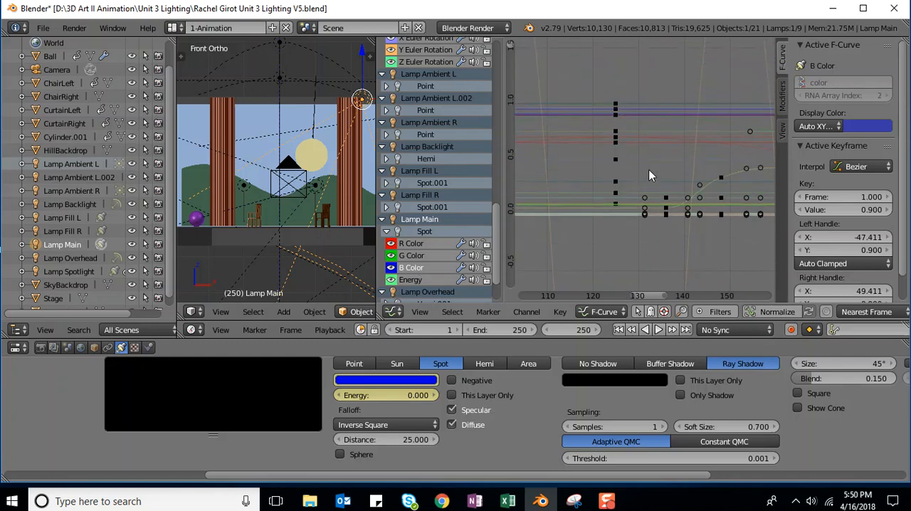
pyautogui.scroll(2, 648, 168)
pyautogui.scroll(3, 645, 168)
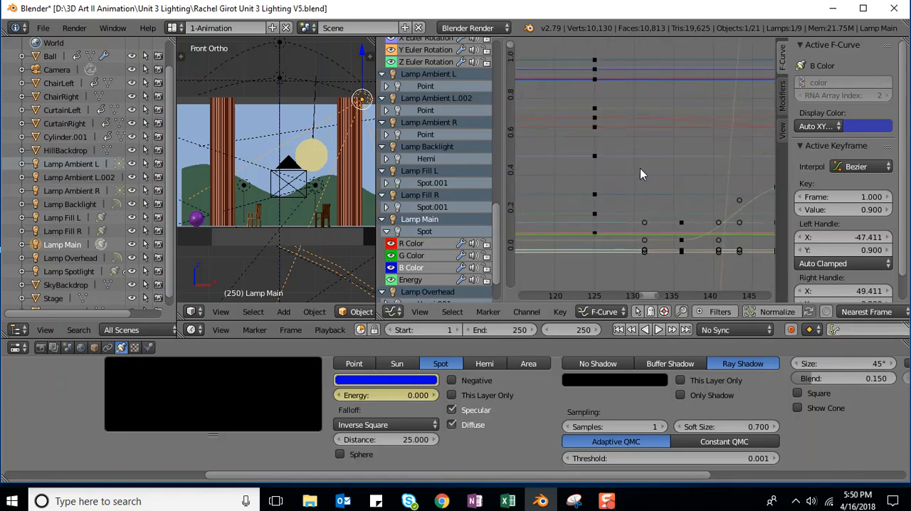
pyautogui.keyDown('shift'); pyautogui.scroll(1, 643, 174); pyautogui.keyUp('shift')
pyautogui.scroll(2, 645, 174)
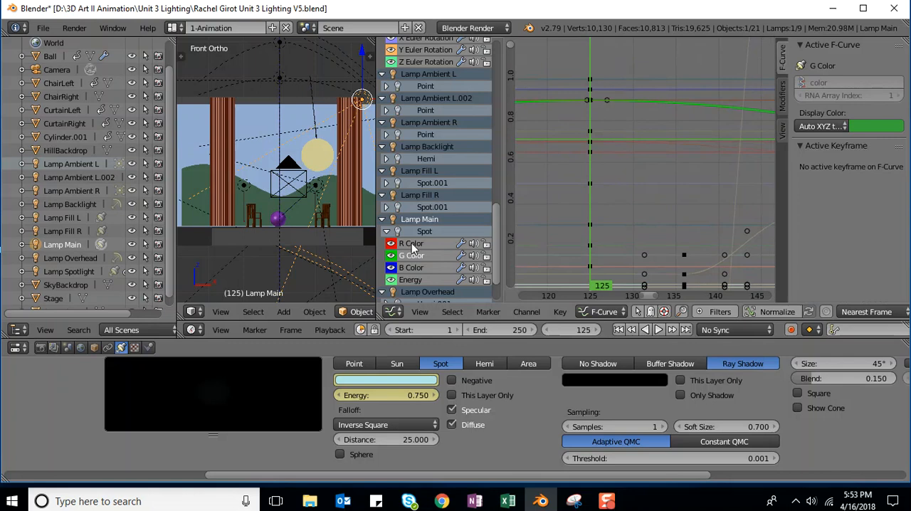
# Step: Select Lamp Main's R Color, G Color and B Color channels together
pyautogui.click(411, 243)
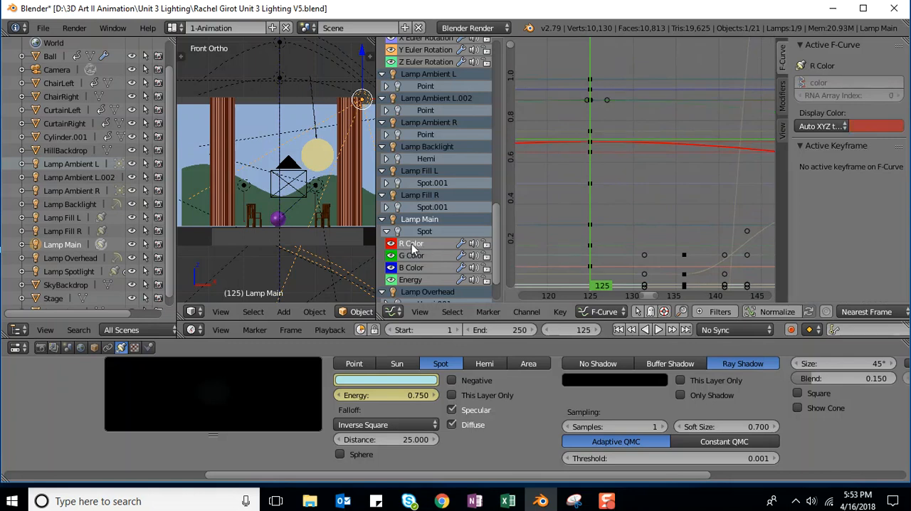
pyautogui.click(419, 255)
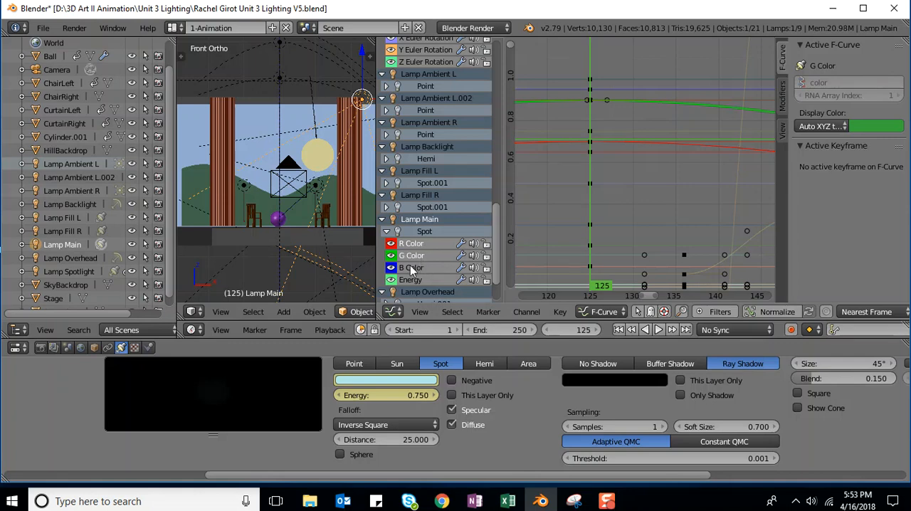
pyautogui.click(411, 269)
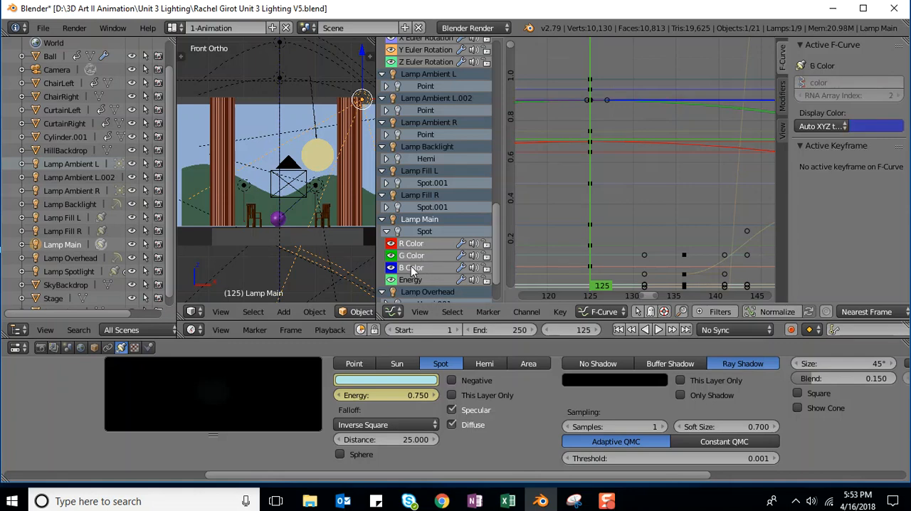
# Step: Box-select the keyframes at frame 125 between about 0.7 and 0.9, covering Lamp Main's red, green and blue curves
pyautogui.scroll(3, 640, 171)
pyautogui.scroll(1, 635, 178)
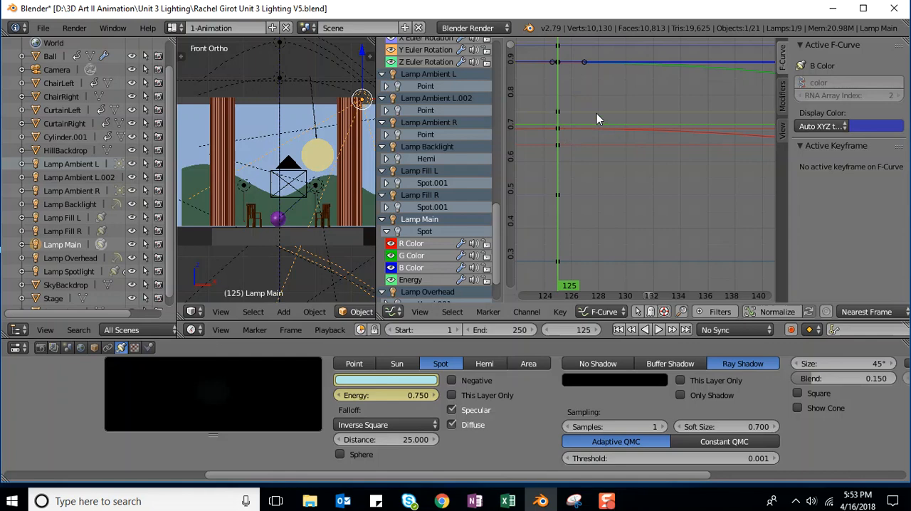
pyautogui.scroll(-2, 598, 97)
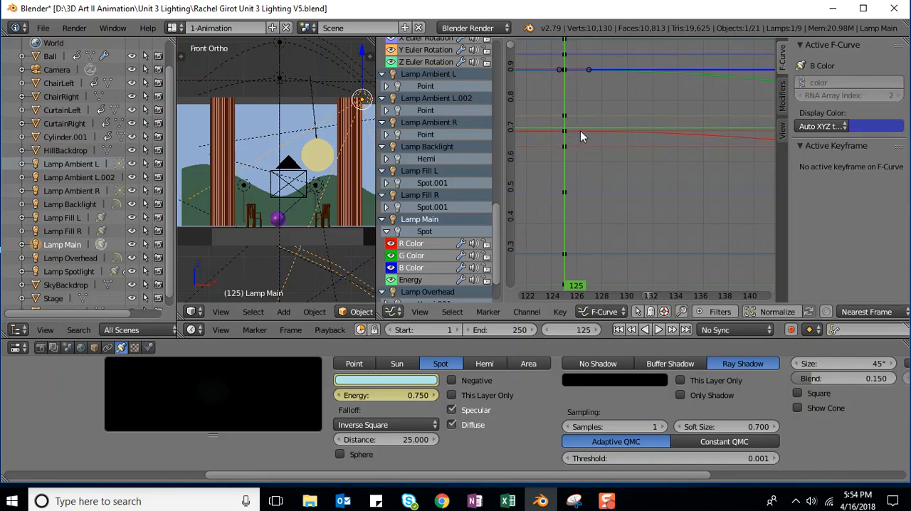
pyautogui.press('b')
pyautogui.moveTo(551, 61); pyautogui.dragTo(582, 143)
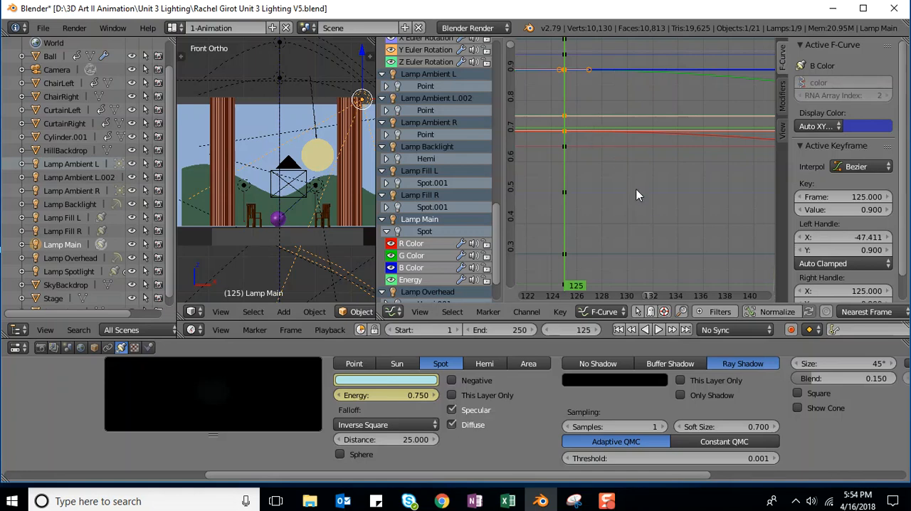
pyautogui.scroll(-3, 639, 181)
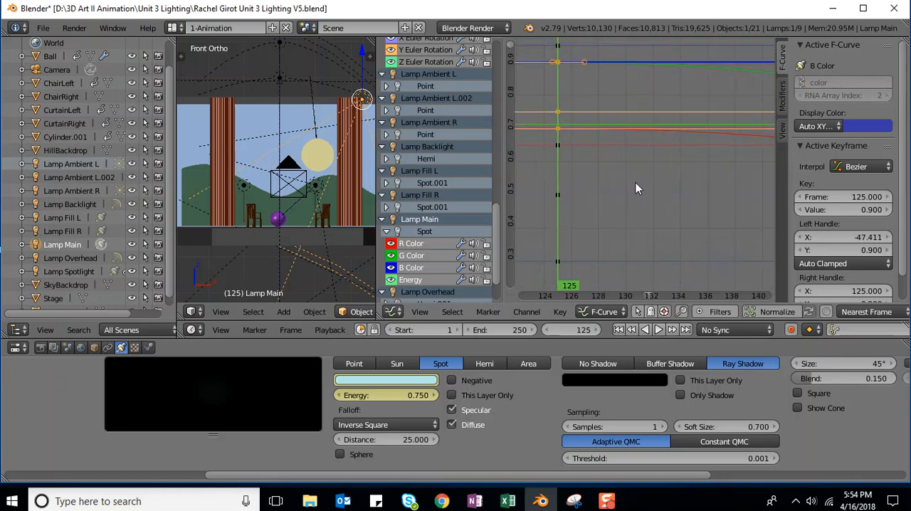
pyautogui.scroll(-5, 632, 183)
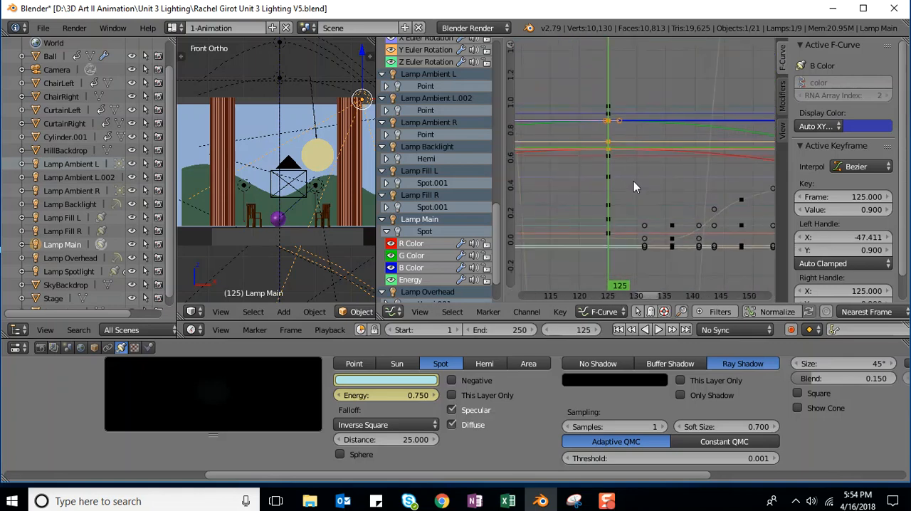
pyautogui.scroll(-4, 635, 175)
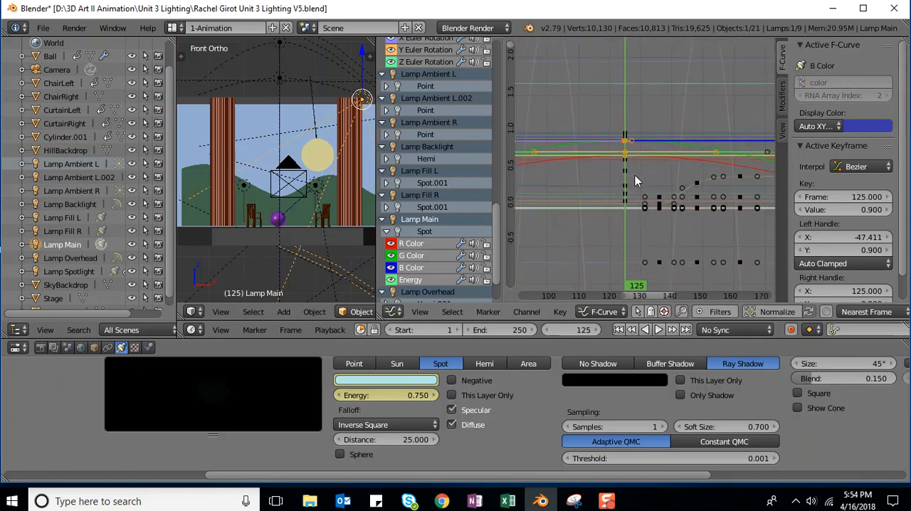
pyautogui.scroll(-2, 634, 175)
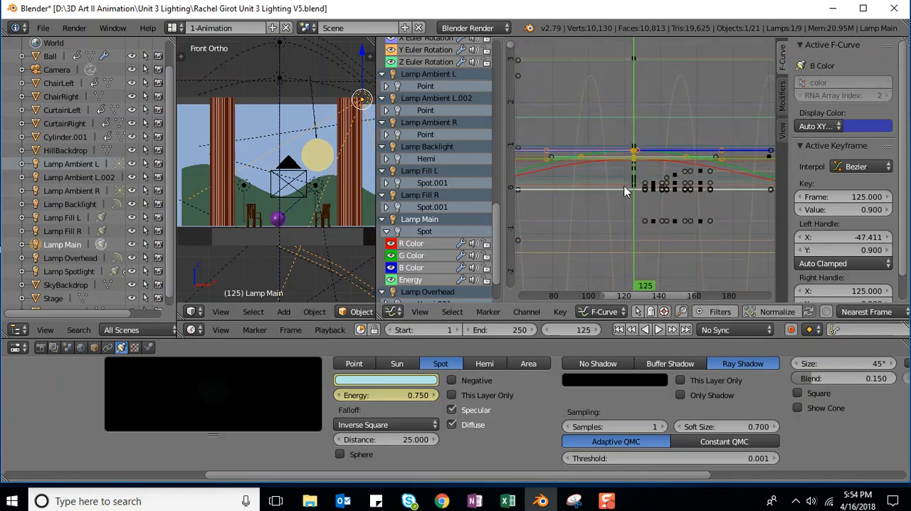
# Step: Duplicate the selected frame-125 color keyframes and move the copies along the time axis only, placing them at frame 50
pyautogui.scroll(-5, 599, 196)
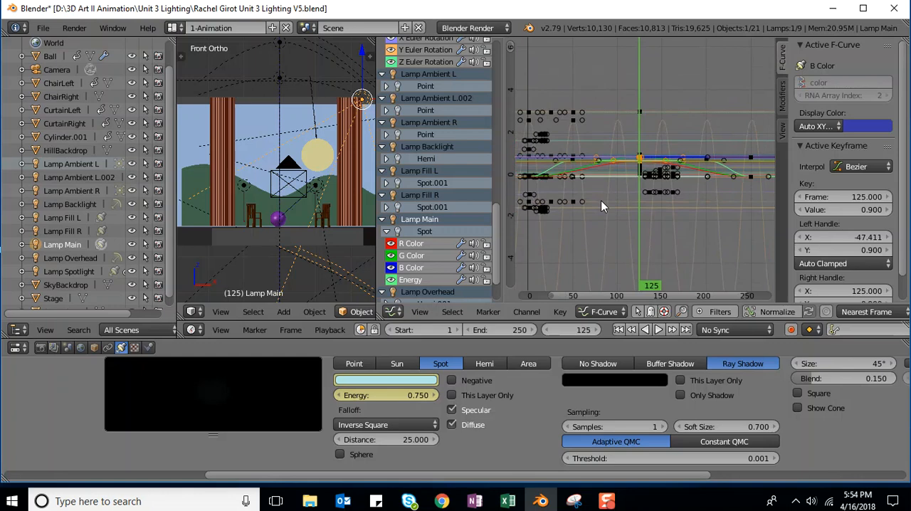
pyautogui.press('g')
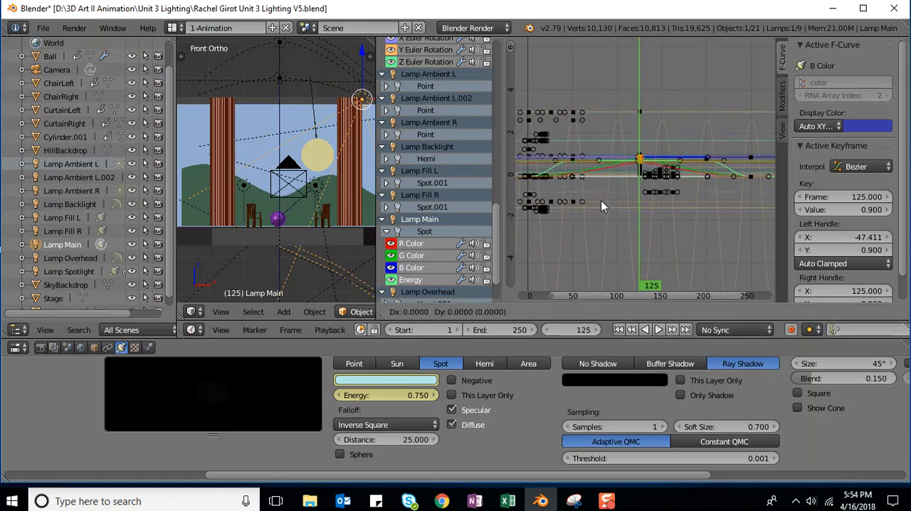
pyautogui.press('x')
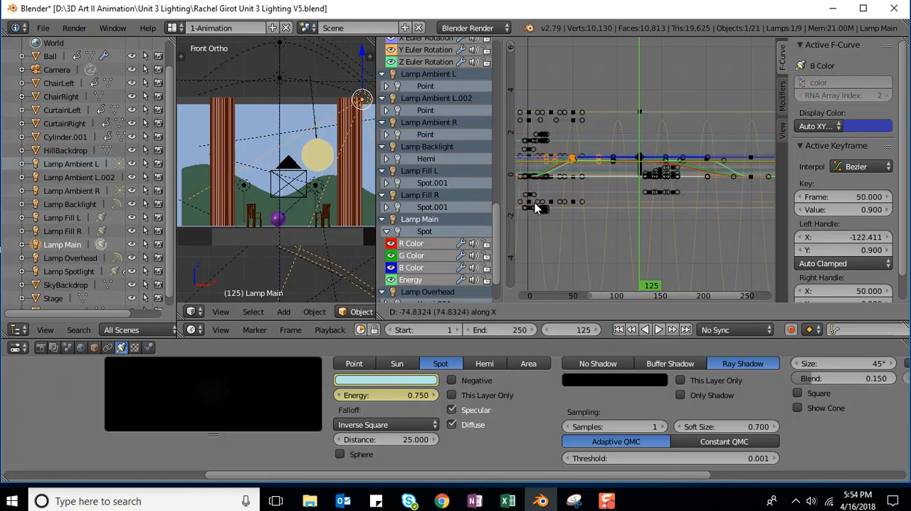
pyautogui.click(536, 207)
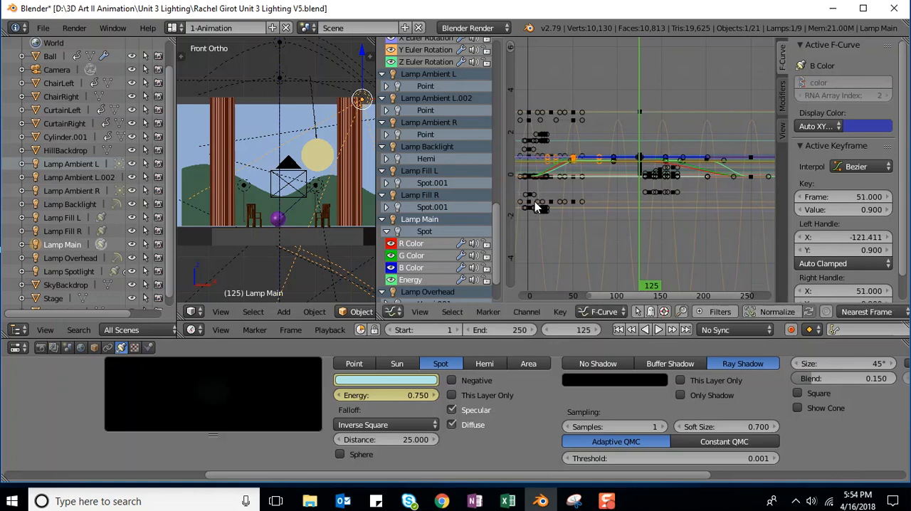
pyautogui.hotkey('ctrl', 'z')
# Step: Highlight Lamp Main's energy, red, green and blue curves to check which keyframe each one passes through at frame 125
pyautogui.scroll(10, 704, 201)
pyautogui.scroll(2, 700, 203)
pyautogui.scroll(2, 629, 169)
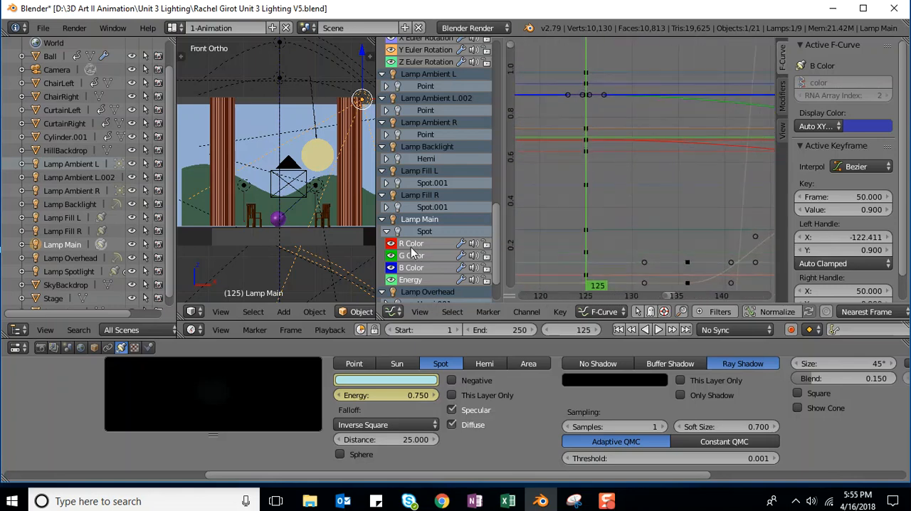
pyautogui.click(411, 281)
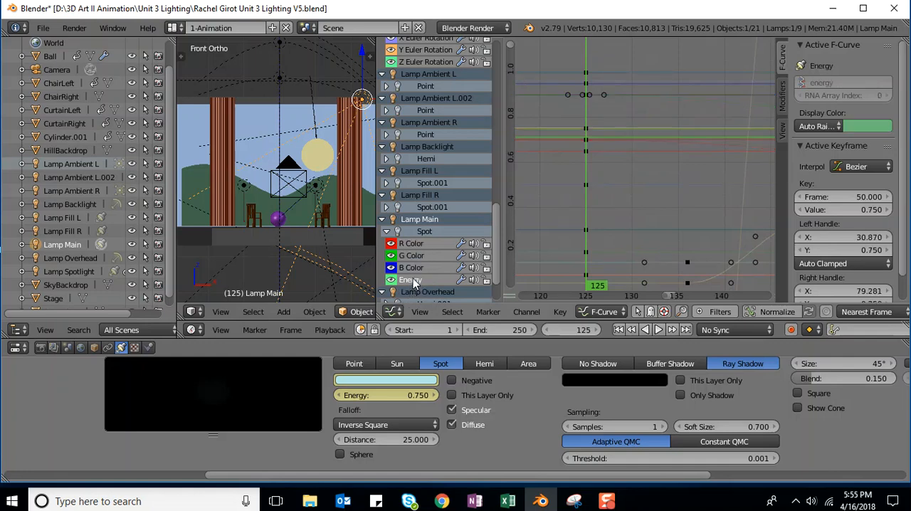
pyautogui.click(417, 246)
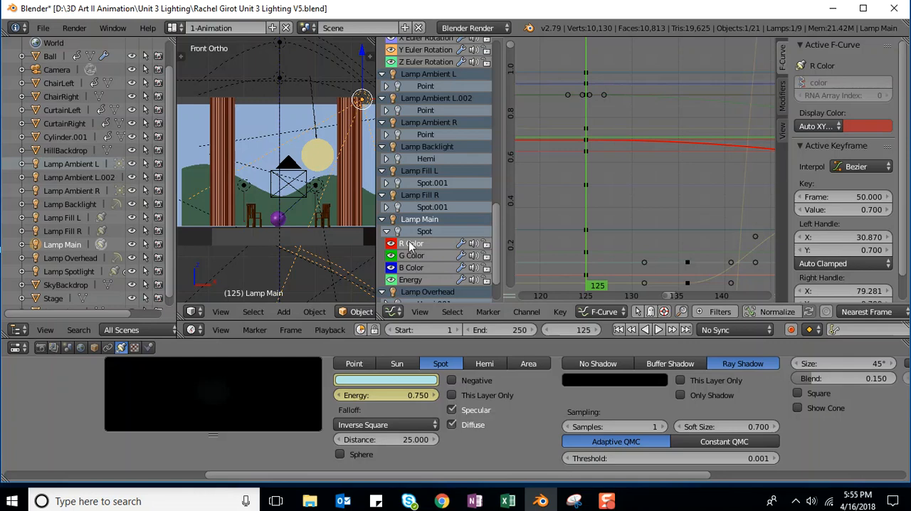
pyautogui.click(418, 255)
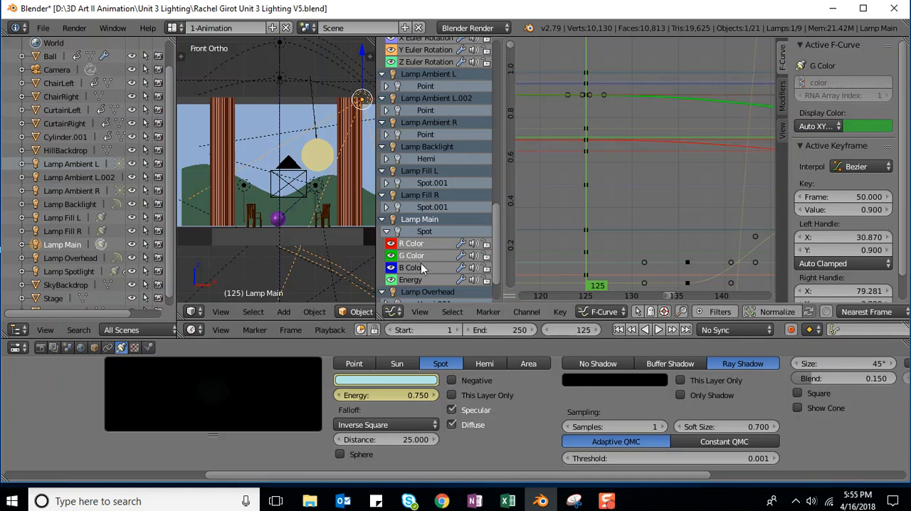
pyautogui.click(419, 266)
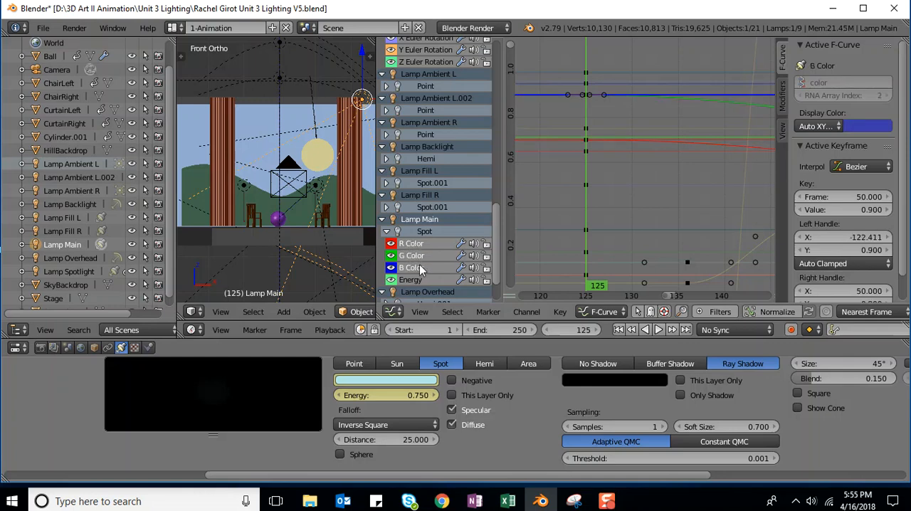
pyautogui.click(417, 244)
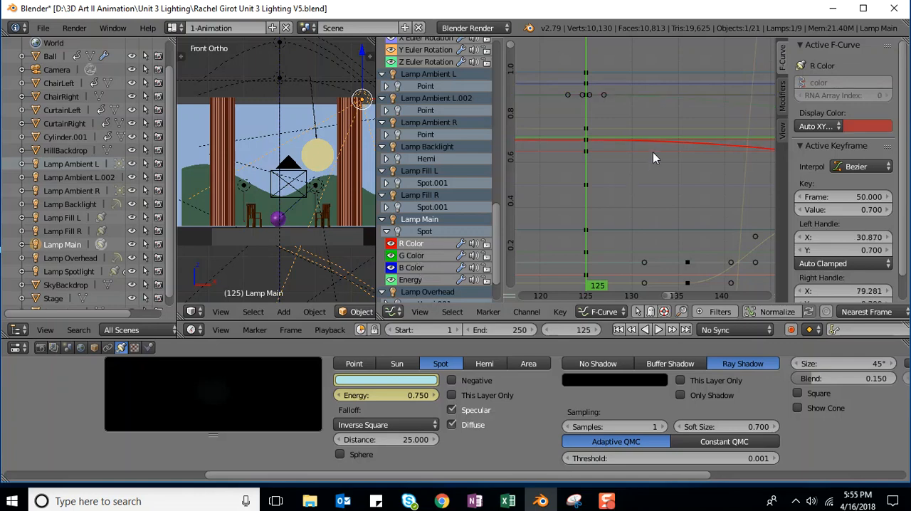
pyautogui.click(408, 256)
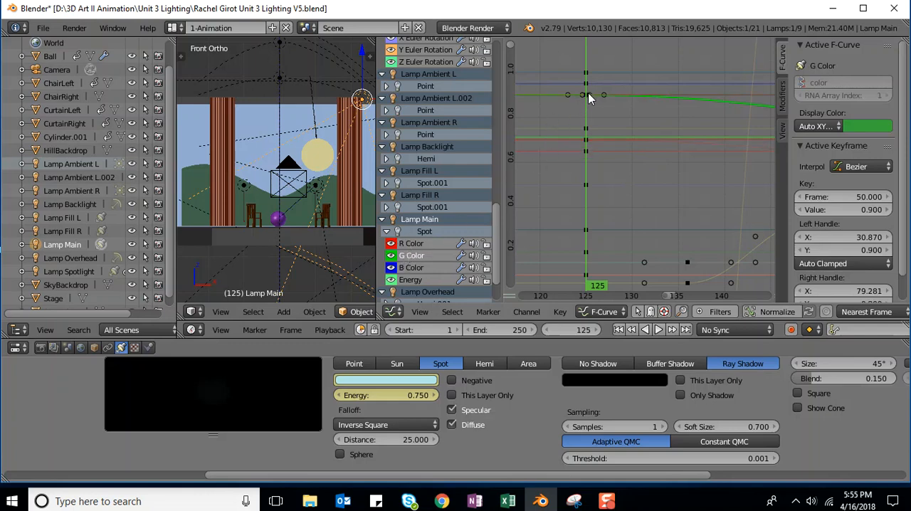
pyautogui.click(419, 268)
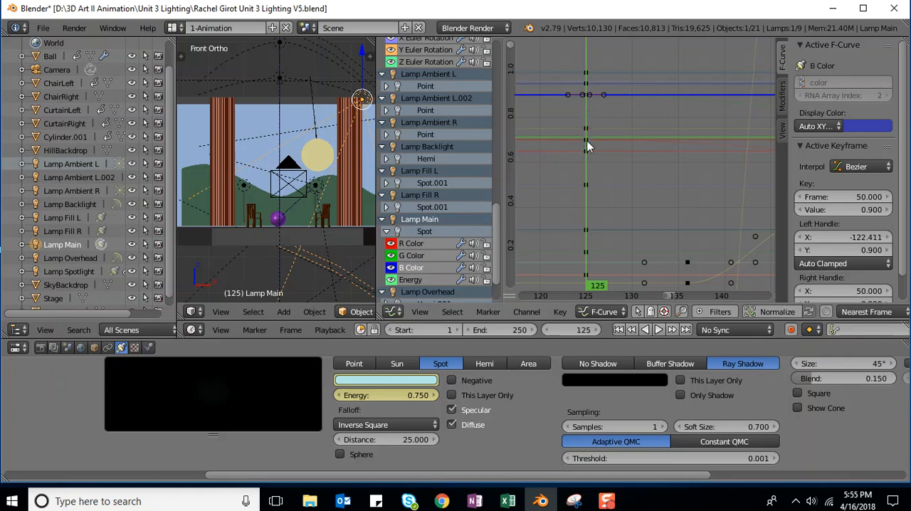
# Step: Select Lamp Main's red, green and blue color channels together and box-select the frame-125 keyframes between about 0.7 and 0.9
pyautogui.click(410, 244)
pyautogui.click(413, 257)
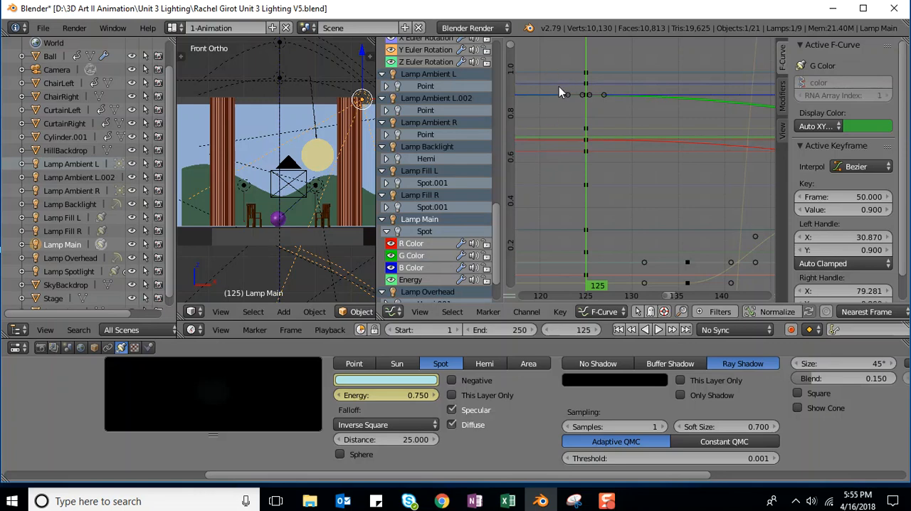
pyautogui.moveTo(568, 88); pyautogui.dragTo(602, 151)
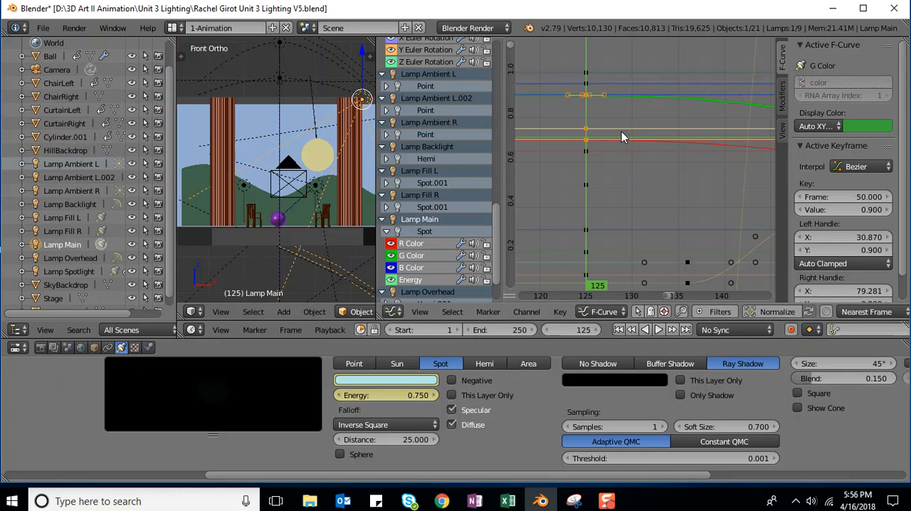
# Step: Duplicate the selected color keyframes and move the copies along the time axis only, bringing the active keyframe to frame 200
pyautogui.press('g')
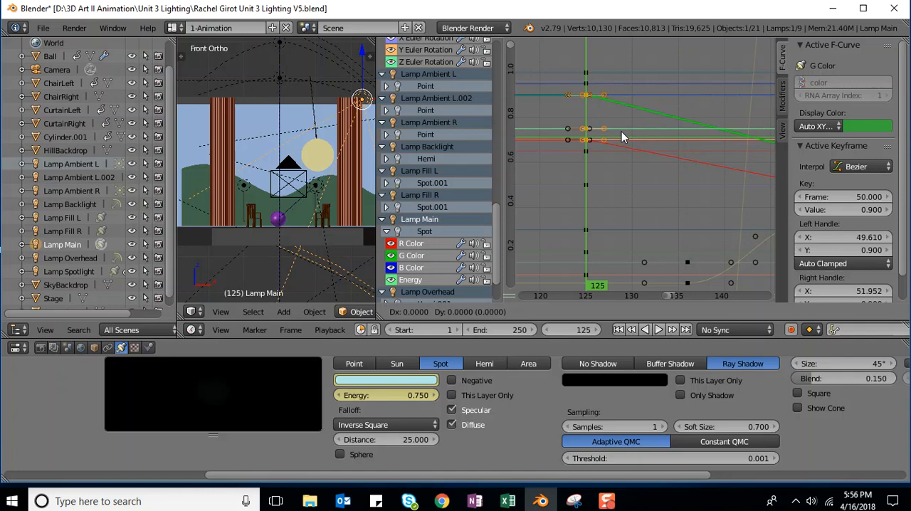
pyautogui.press('x')
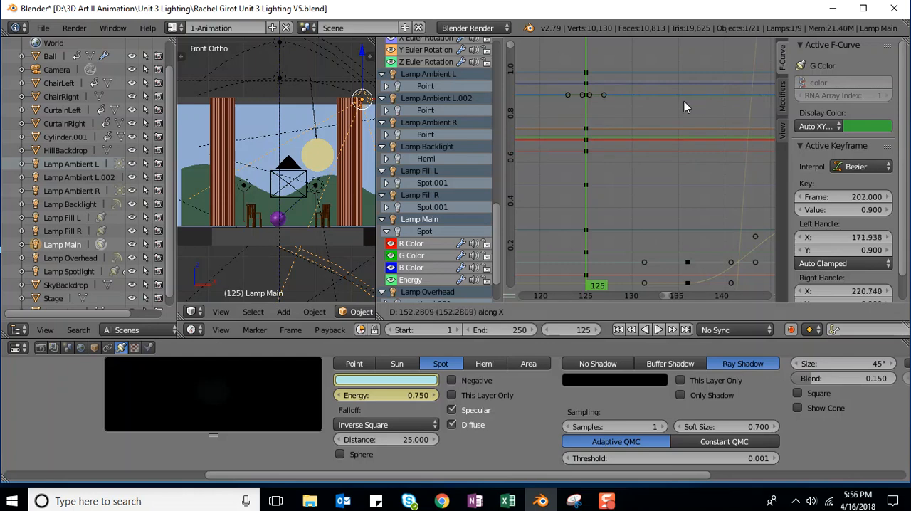
pyautogui.click(665, 108)
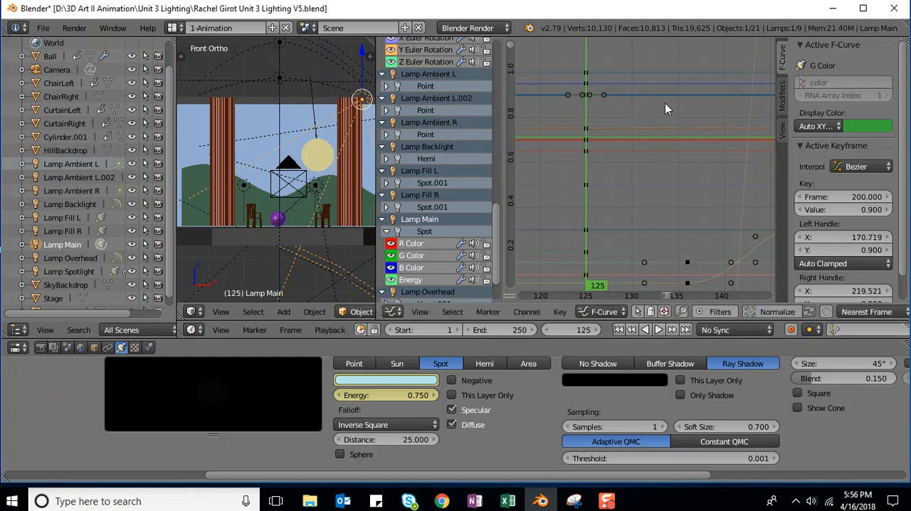
pyautogui.scroll(-3, 601, 237)
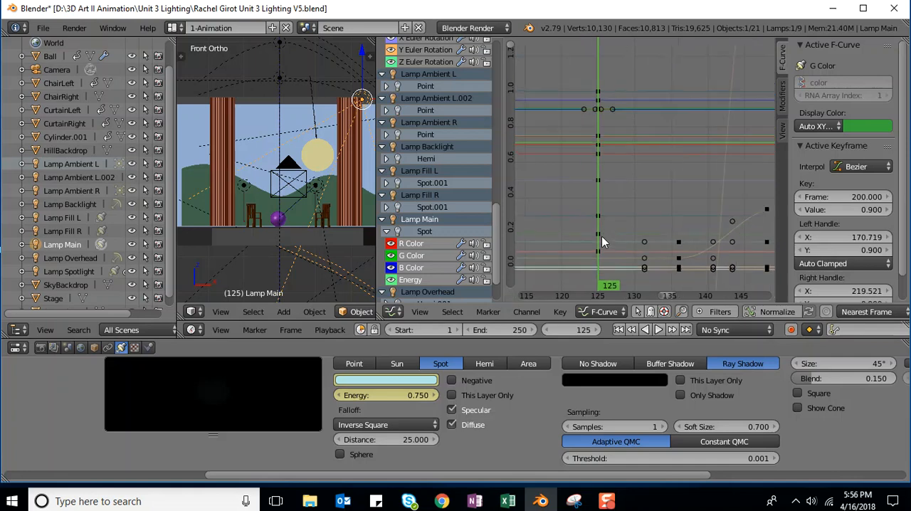
pyautogui.scroll(-4, 603, 208)
pyautogui.scroll(-6, 607, 201)
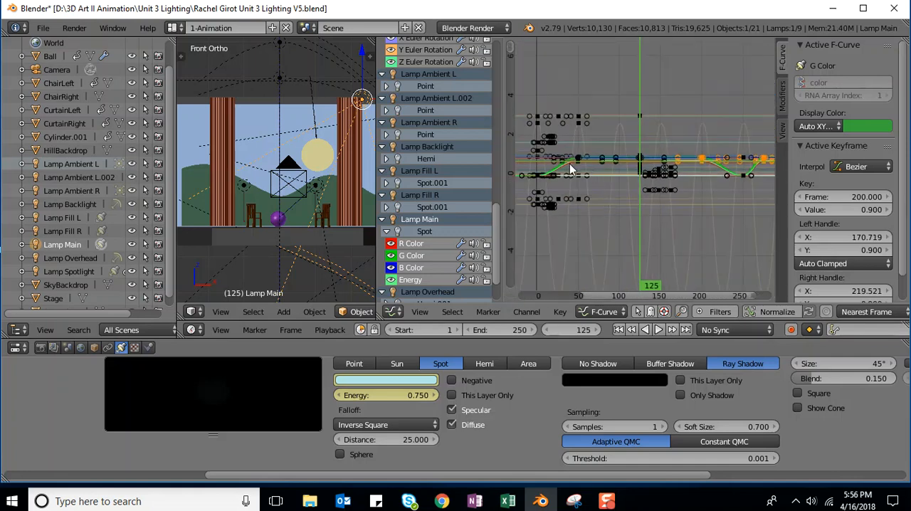
pyautogui.scroll(1, 605, 203)
# Step: Save the project as a new version in the Unit 3 Lighting folder, with V6 as the version number in its file name
pyautogui.click(44, 30)
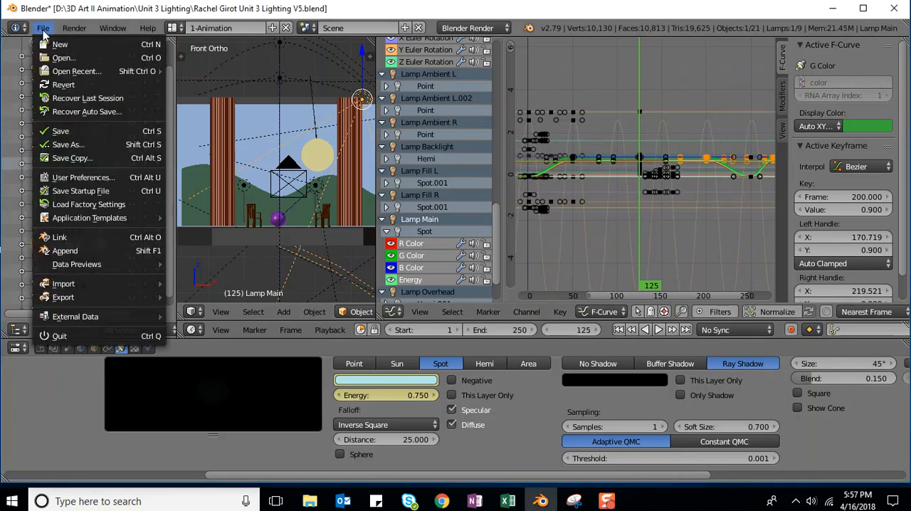
pyautogui.click(65, 145)
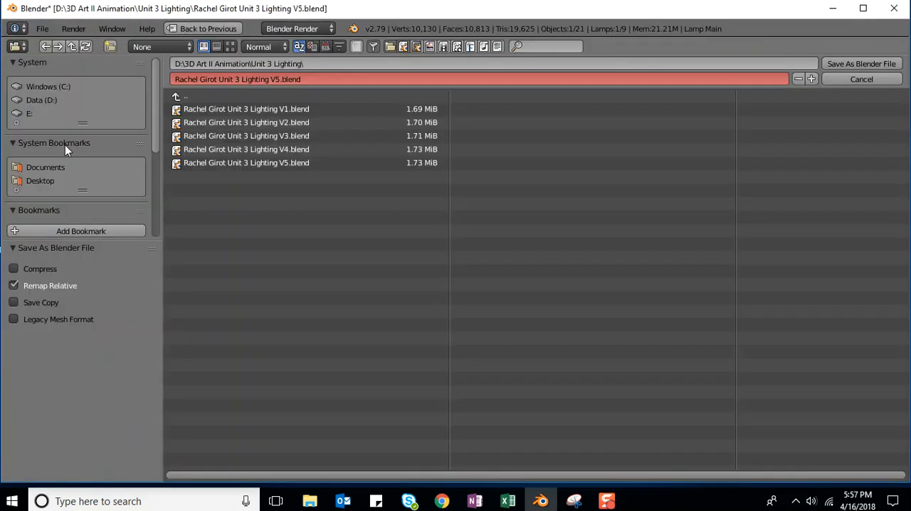
pyautogui.click(277, 79)
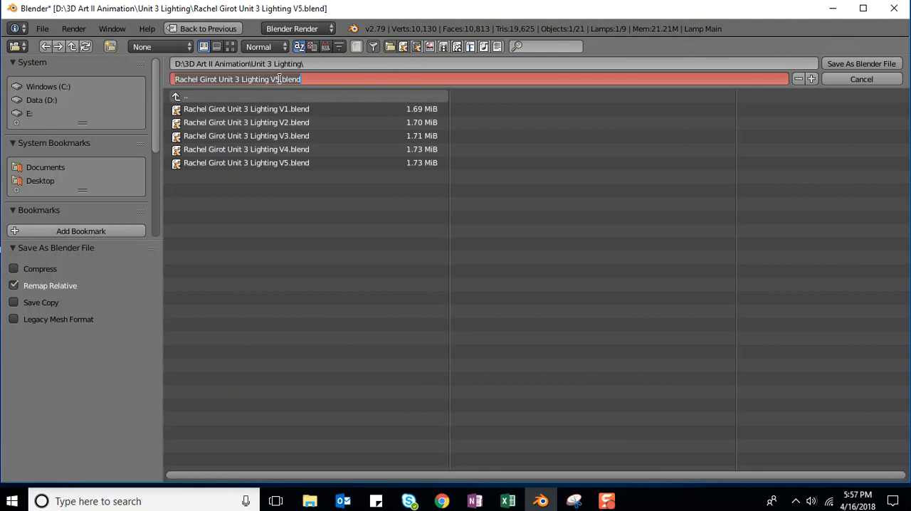
pyautogui.click(277, 79)
pyautogui.press('BackSpace')
pyautogui.write('6')
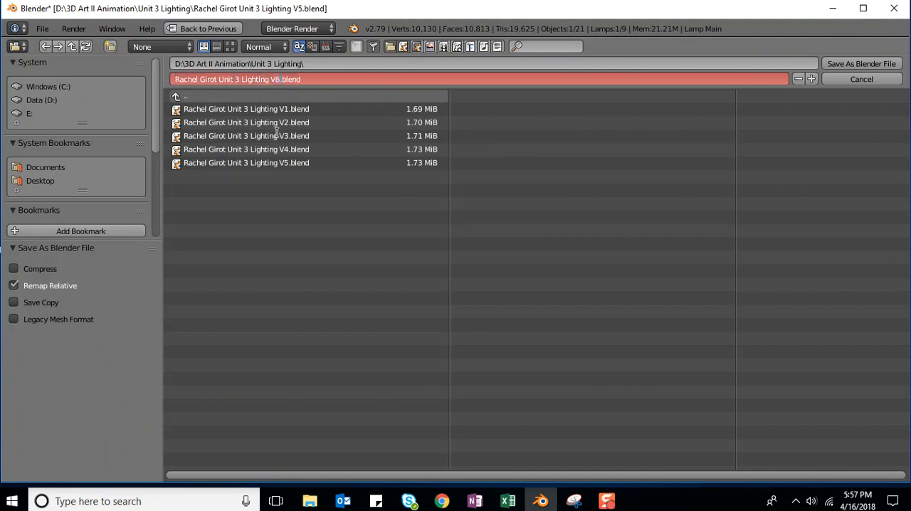
pyautogui.press('Return')
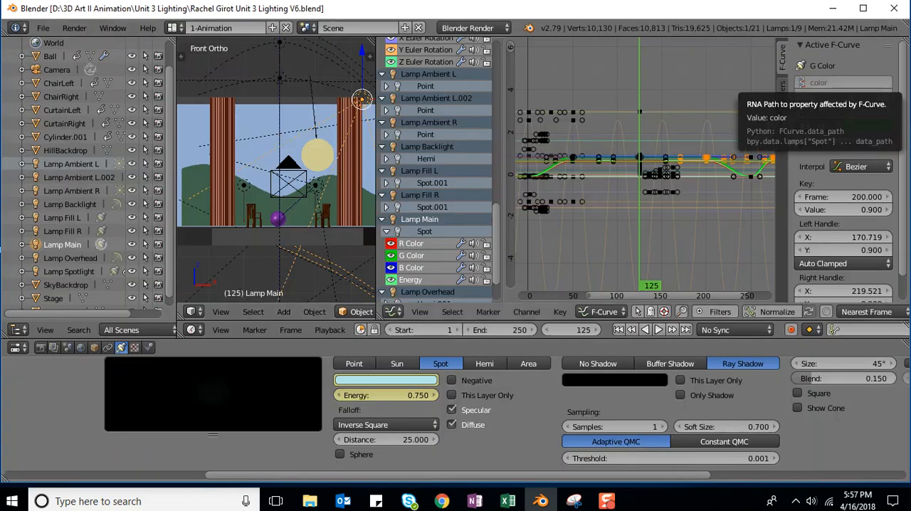
# Step: Switch to the browser's lab lesson and reposition its window to read the Lab 6 Summary
pyautogui.hotkey('alt', 'Tab')
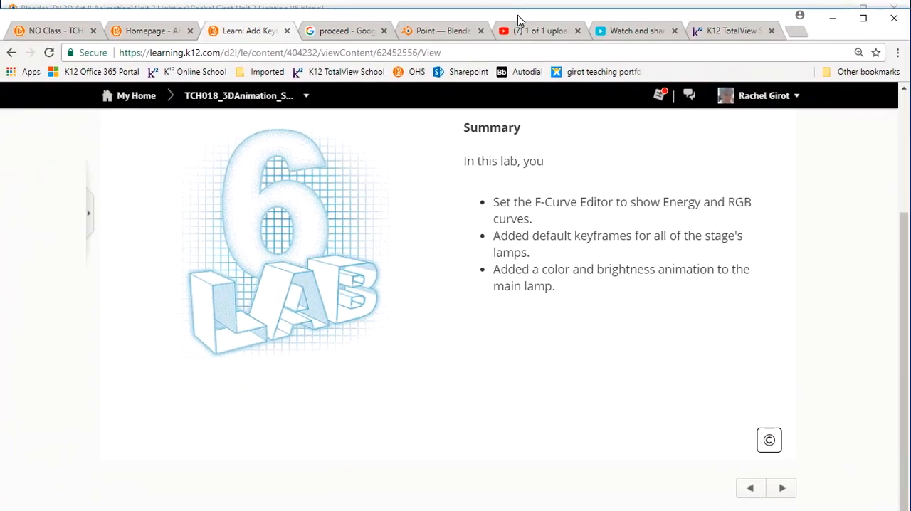
pyautogui.moveTo(517, 15); pyautogui.dragTo(524, 15)
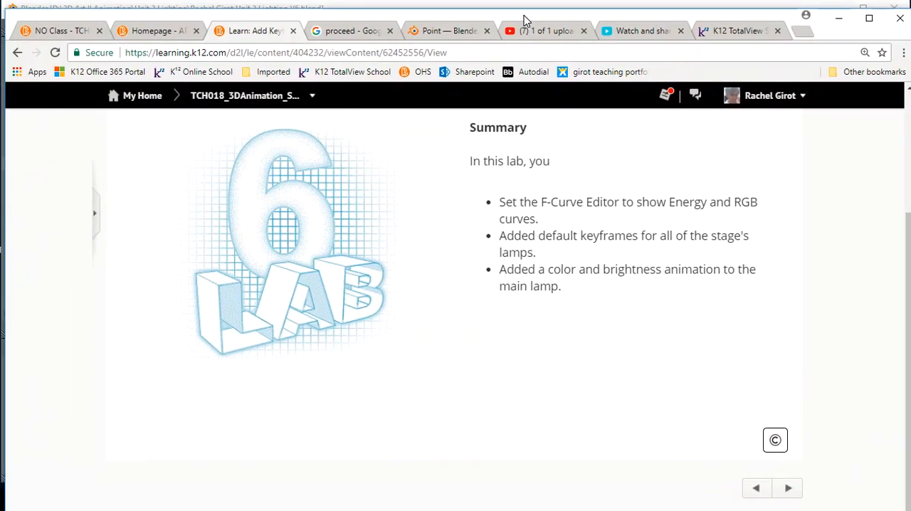